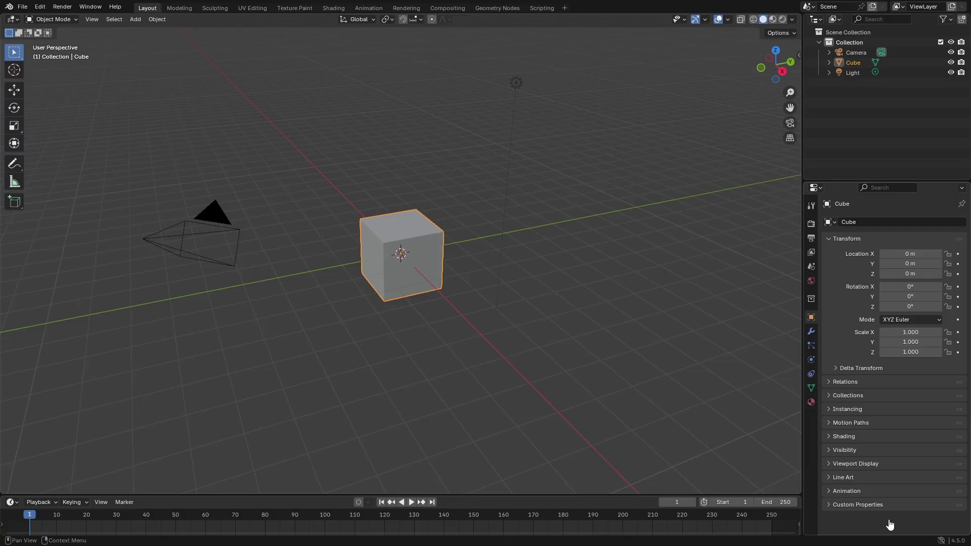
# Delete the default cube and light, and add a plane mesh at the origin.
pyautogui.moveTo(640, 388); pyautogui.dragTo(281, 139)
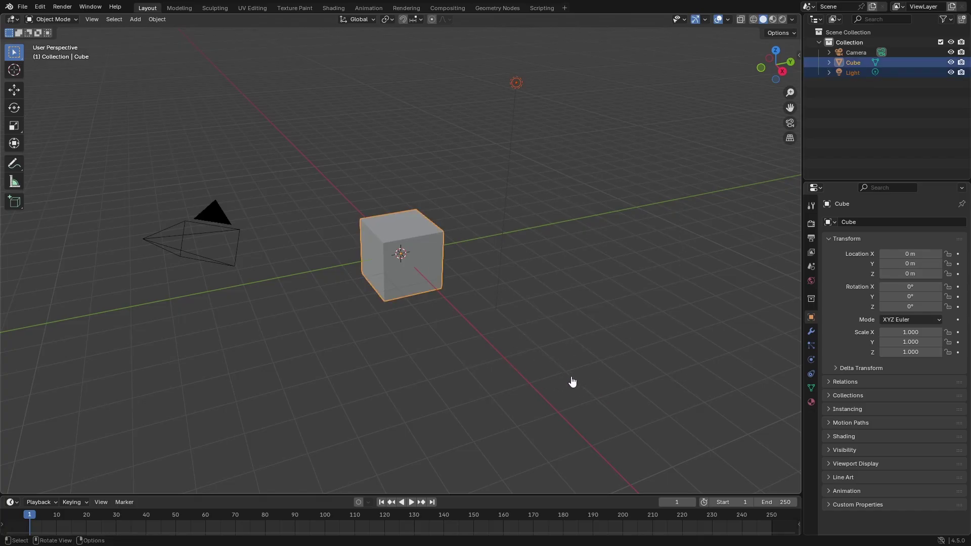
pyautogui.press('Delete')
pyautogui.moveTo(533, 351); pyautogui.dragTo(451, 275, button='middle')
pyautogui.hotkey('shift', 'a')
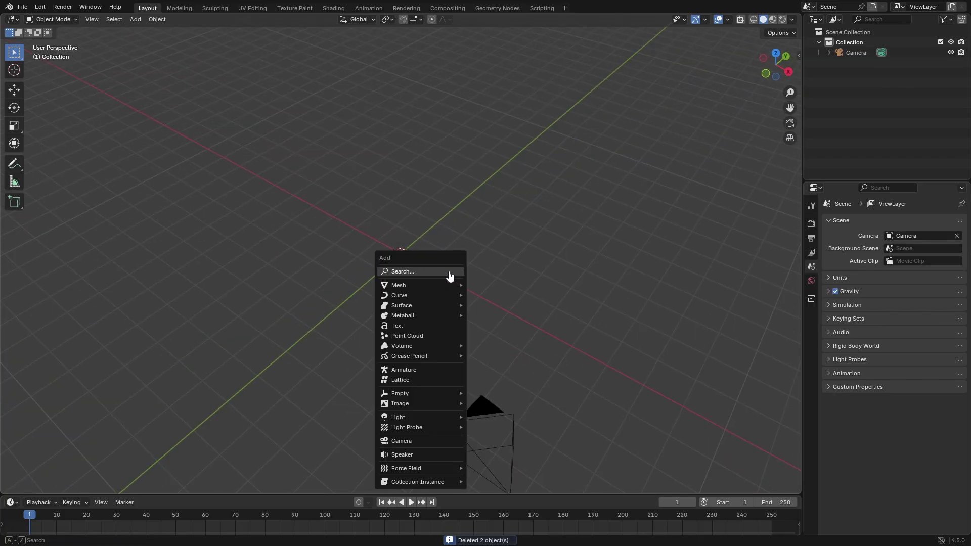
pyautogui.moveTo(457, 290)
pyautogui.click(490, 284)
pyautogui.scroll(3, 425, 329)
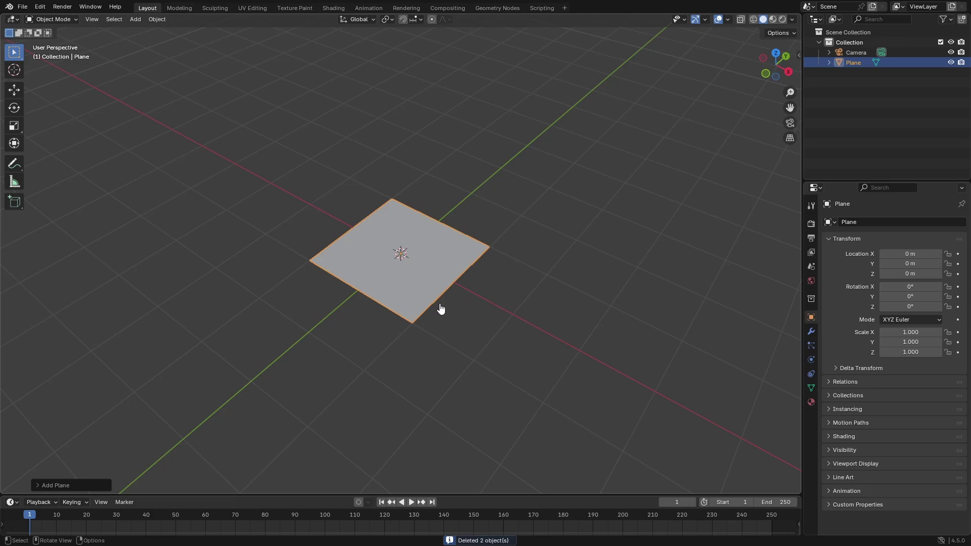
# Rotate the plane 90° about the global X axis so it stands upright.
pyautogui.moveTo(440, 308); pyautogui.dragTo(385, 239, button='middle')
pyautogui.press('r')
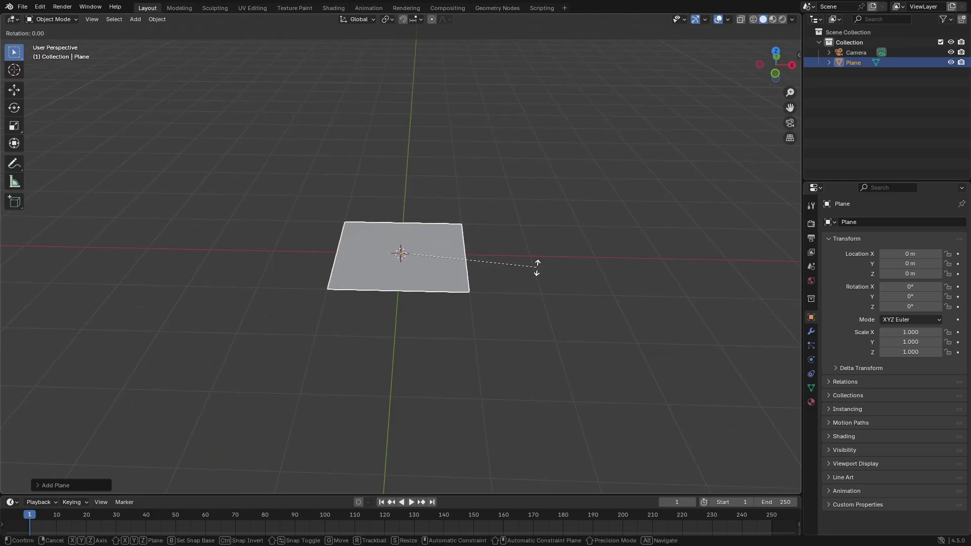
pyautogui.write('x')
pyautogui.write('90')
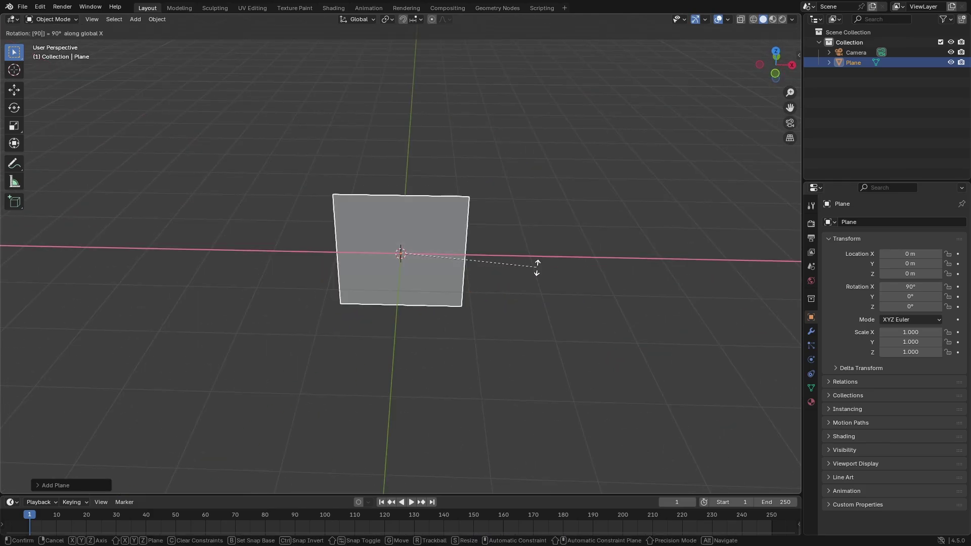
pyautogui.press('Return')
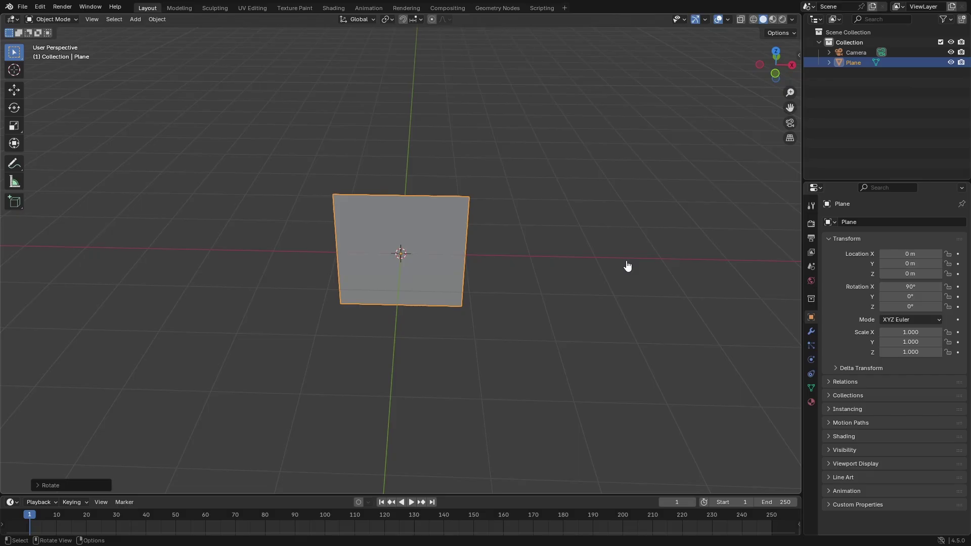
# Stretch the upright plane along the global Z axis by a factor of about 1.42 to give it card proportions.
pyautogui.moveTo(626, 266); pyautogui.dragTo(575, 288, button='middle')
pyautogui.press('r')
pyautogui.press('s')
pyautogui.press('z')
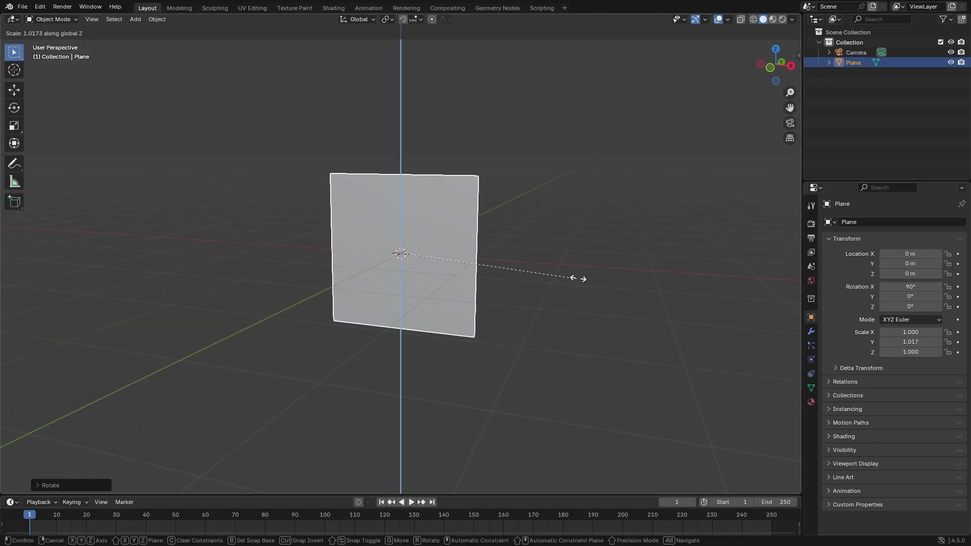
pyautogui.click(594, 254)
pyautogui.moveTo(594, 254); pyautogui.dragTo(434, 203, button='middle')
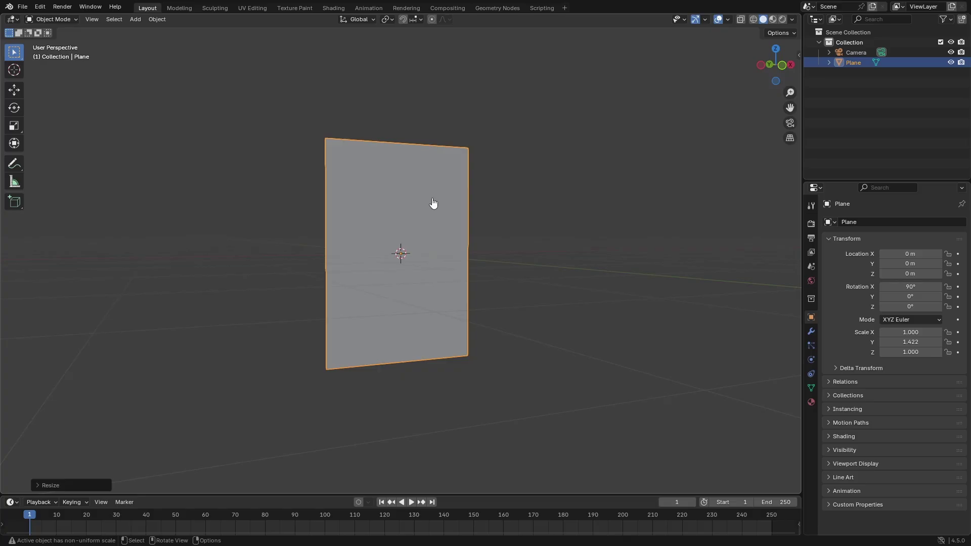
# Split the 3D viewport into two side-by-side areas, make the left one a Shader Editor and hide its sidebar.
pyautogui.moveTo(194, 495); pyautogui.dragTo(205, 491)
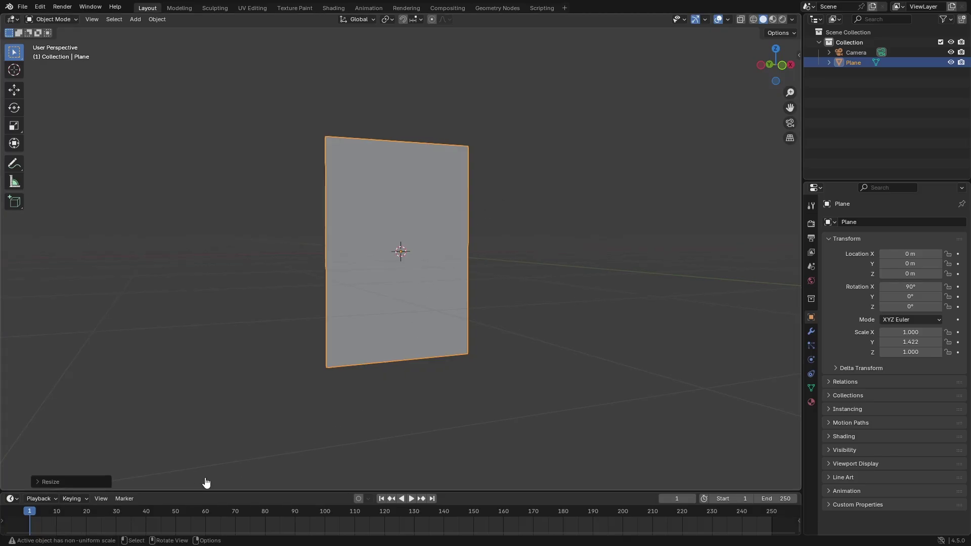
pyautogui.moveTo(495, 238); pyautogui.dragTo(425, 222, button='middle')
pyautogui.scroll(2, 415, 203)
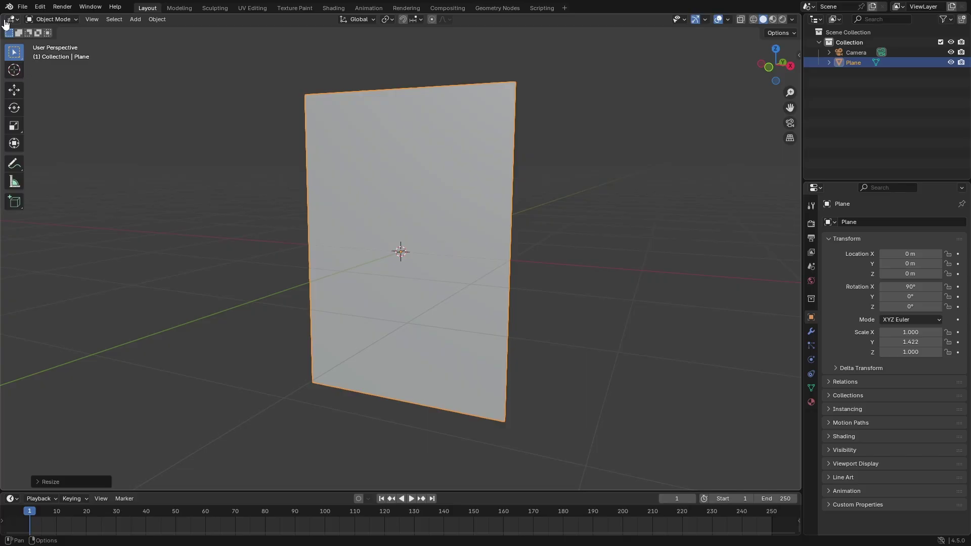
pyautogui.moveTo(6, 23); pyautogui.dragTo(421, 29)
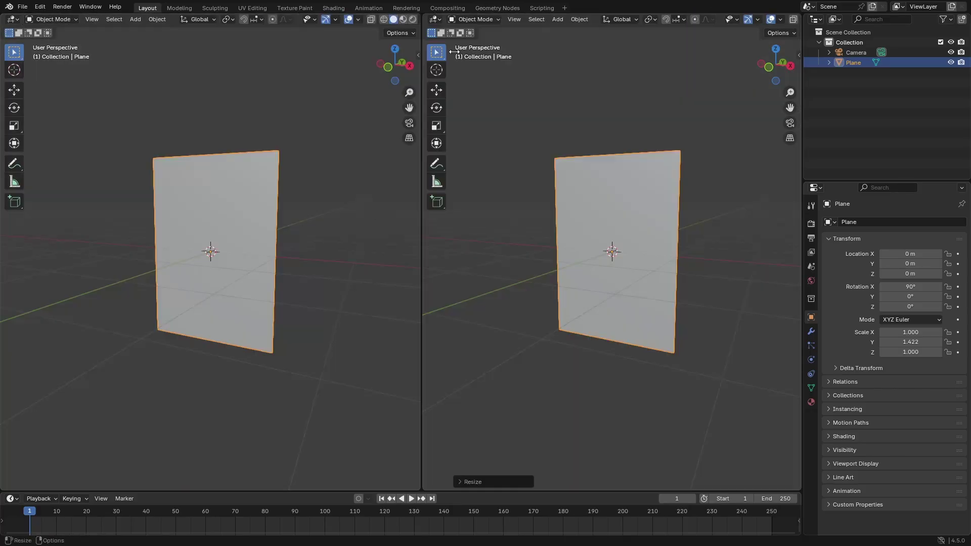
pyautogui.click(14, 19)
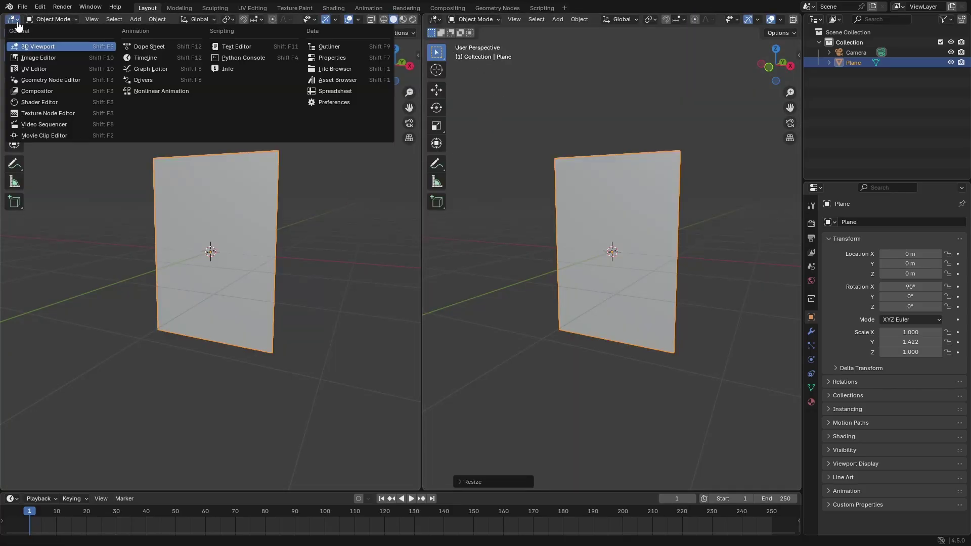
pyautogui.click(81, 107)
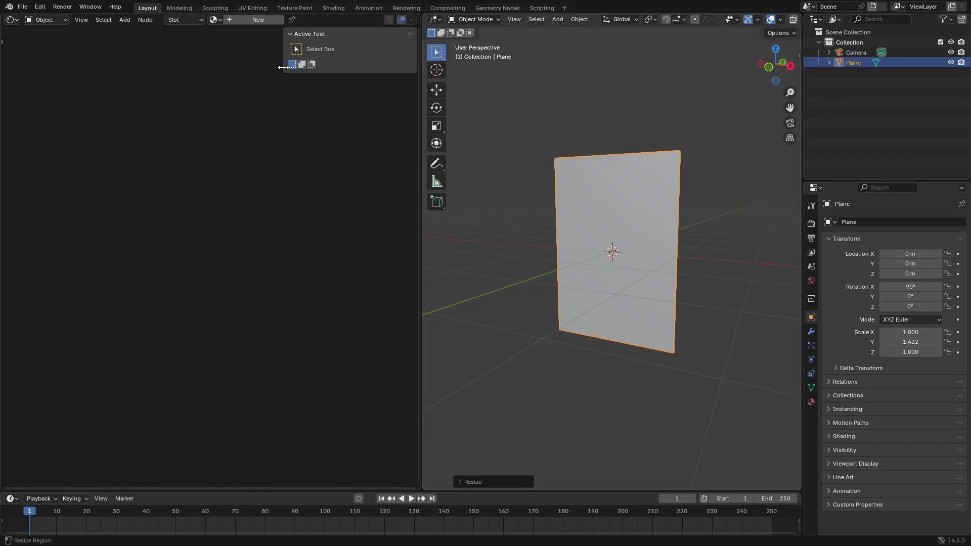
pyautogui.moveTo(284, 73); pyautogui.dragTo(453, 61)
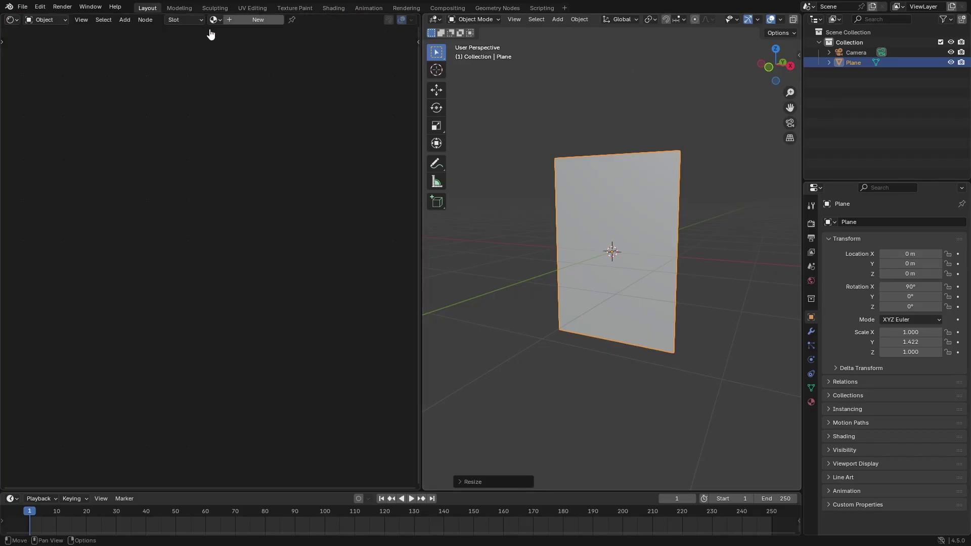
# Assign the existing "Material" to the plane and move its Principled BSDF node up above the Material Output.
pyautogui.click(220, 17)
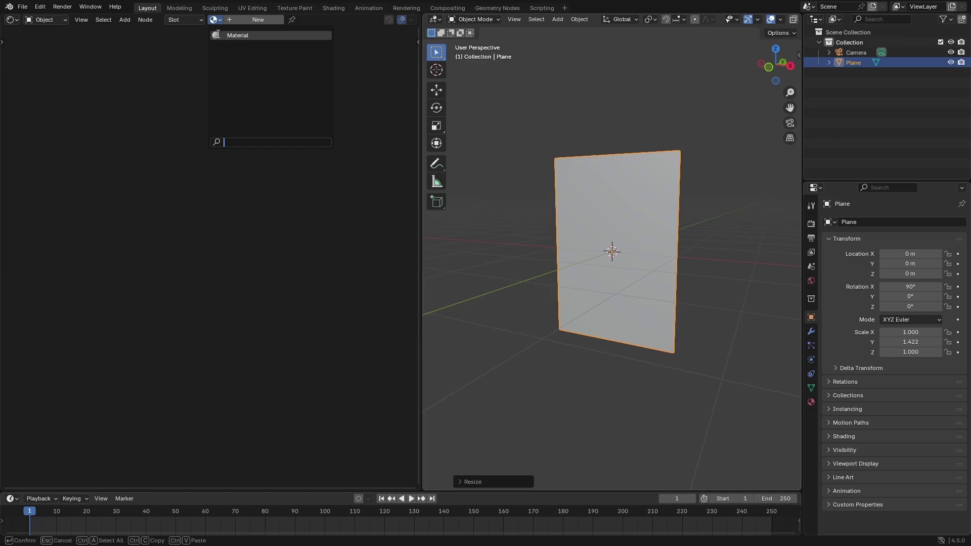
pyautogui.click(229, 35)
pyautogui.scroll(4, 566, 156)
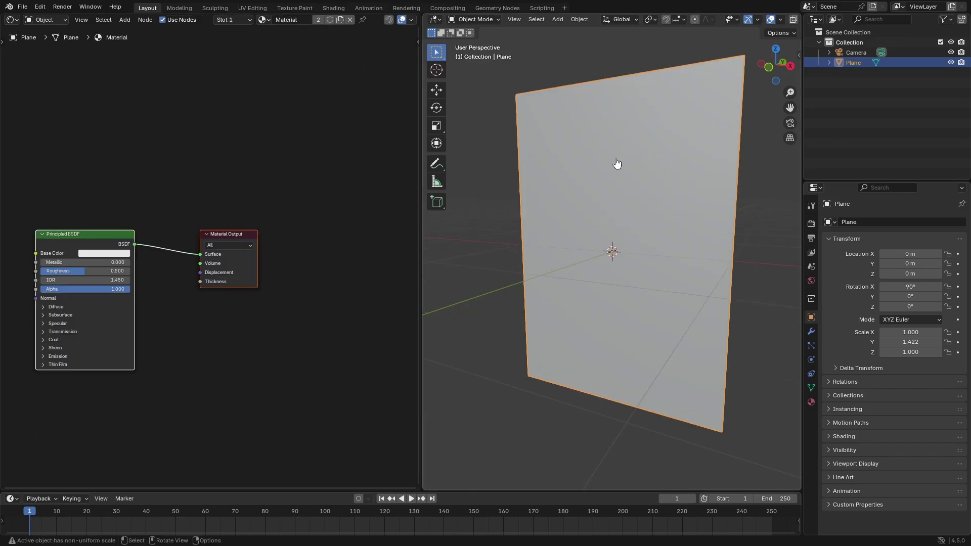
pyautogui.moveTo(112, 196); pyautogui.dragTo(220, 161, button='middle')
pyautogui.moveTo(190, 215); pyautogui.dragTo(195, 171)
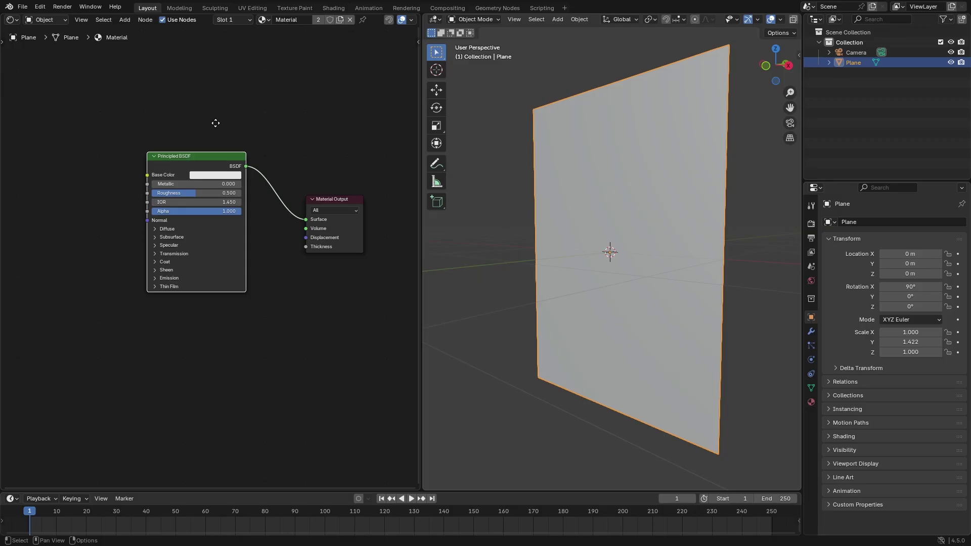
# Add an Image Texture node beside the Principled BSDF and connect its Color output to Base Color.
pyautogui.moveTo(215, 123); pyautogui.dragTo(230, 129, button='middle')
pyautogui.moveTo(221, 167); pyautogui.dragTo(219, 171)
pyautogui.hotkey('shift', 'a')
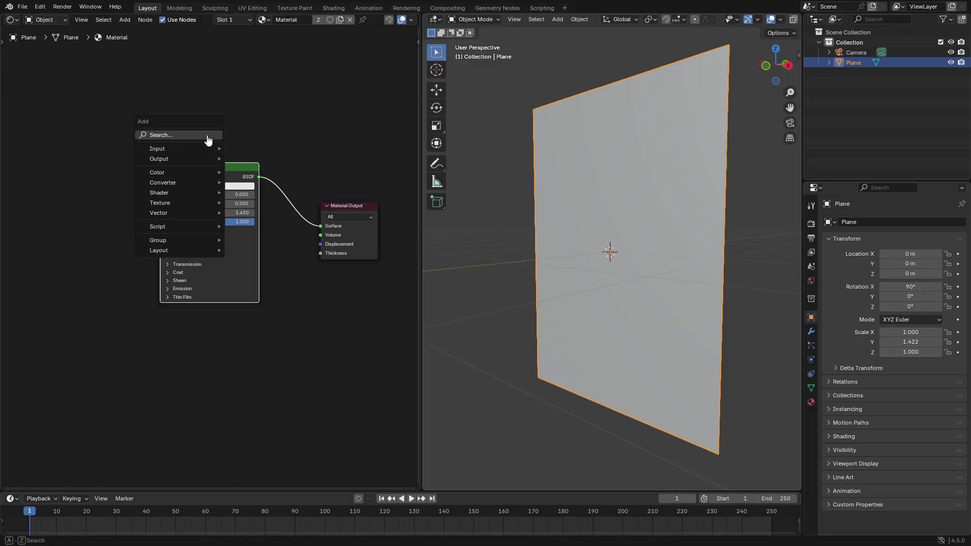
pyautogui.click(208, 138)
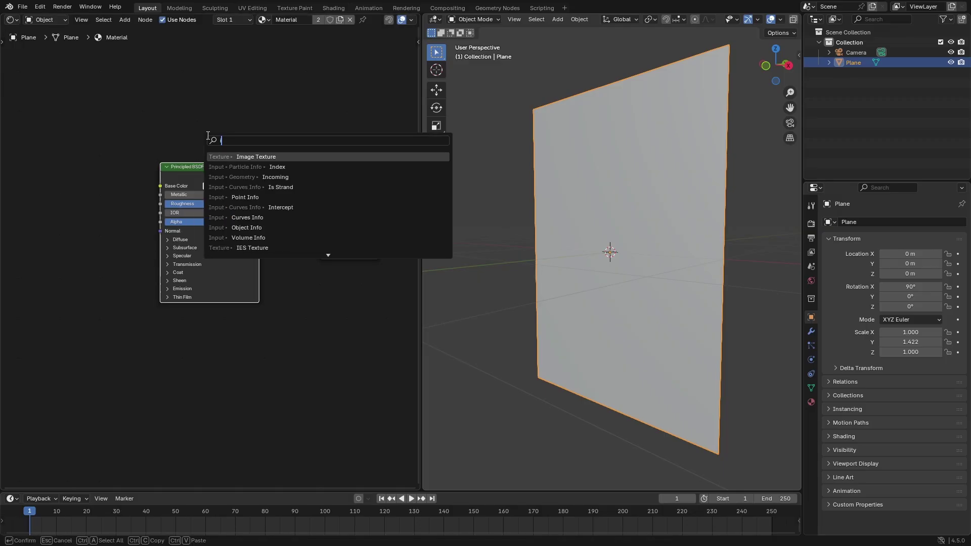
pyautogui.write('image')
pyautogui.press('Return')
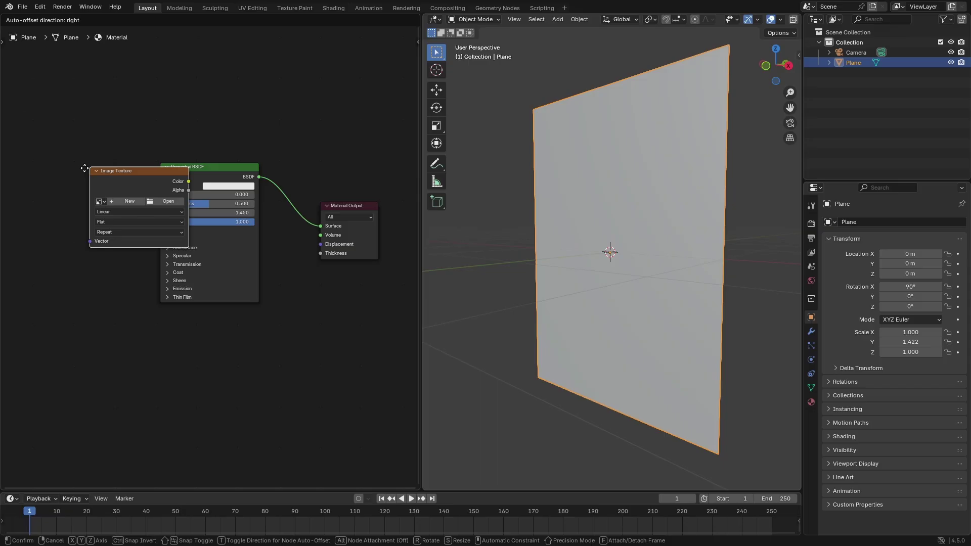
pyautogui.click(129, 198)
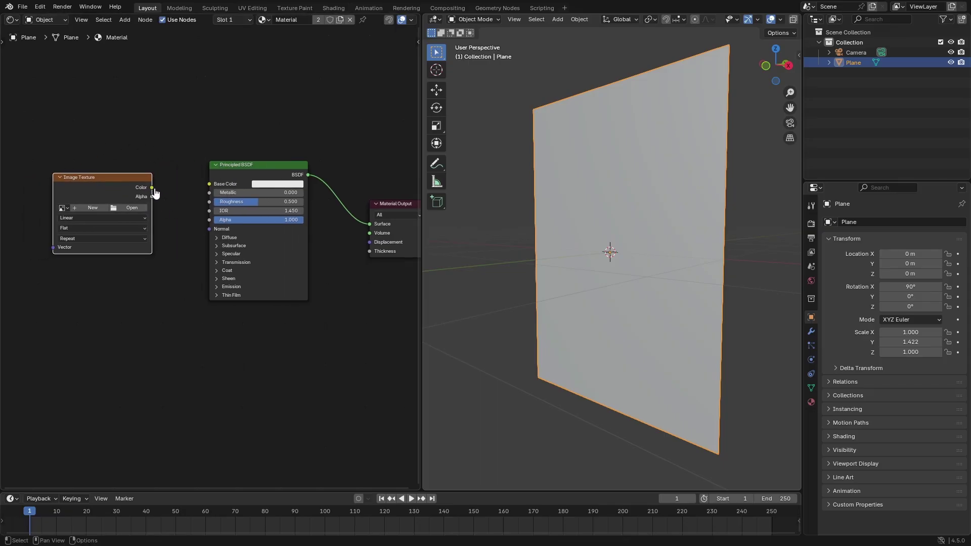
pyautogui.moveTo(152, 188); pyautogui.dragTo(209, 183)
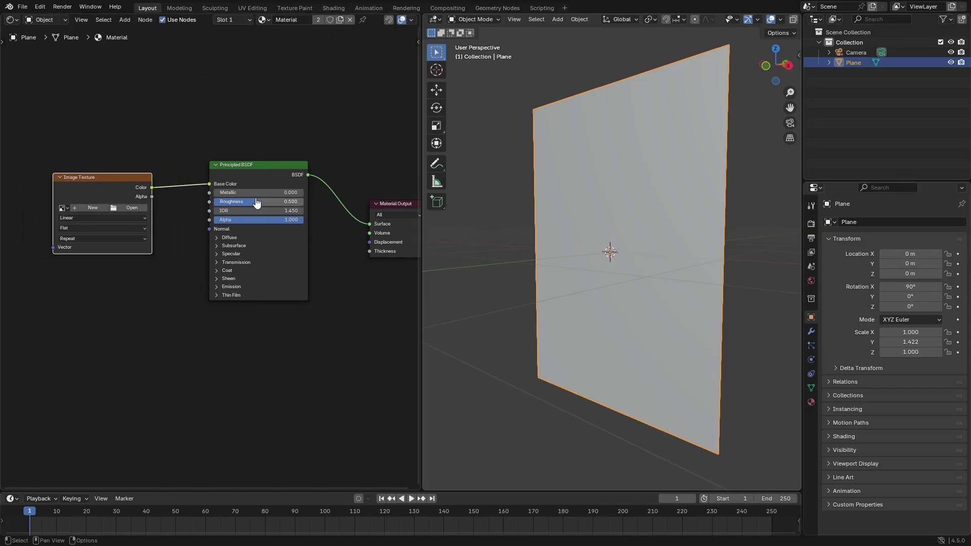
# Load the image pokeon.webp into the Image Texture node.
pyautogui.click(132, 208)
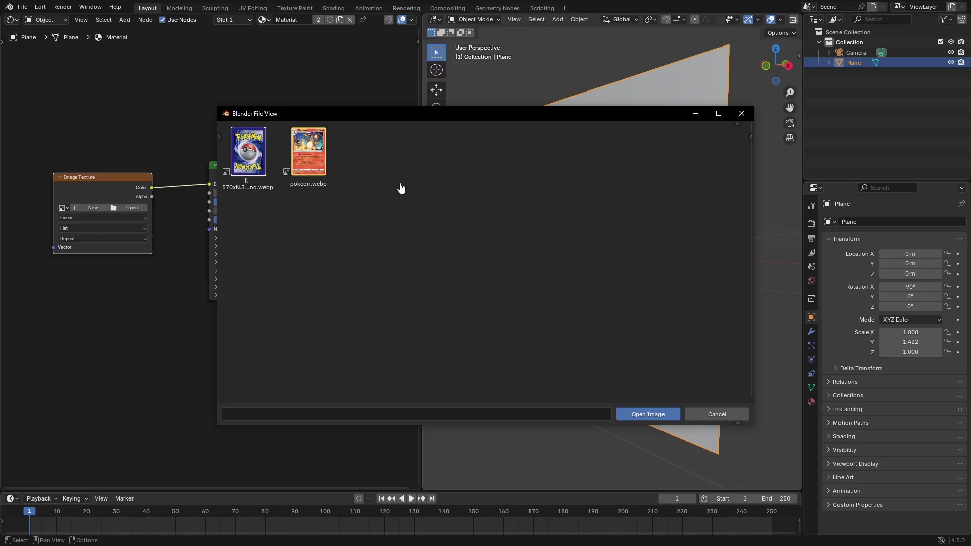
pyautogui.click(333, 175)
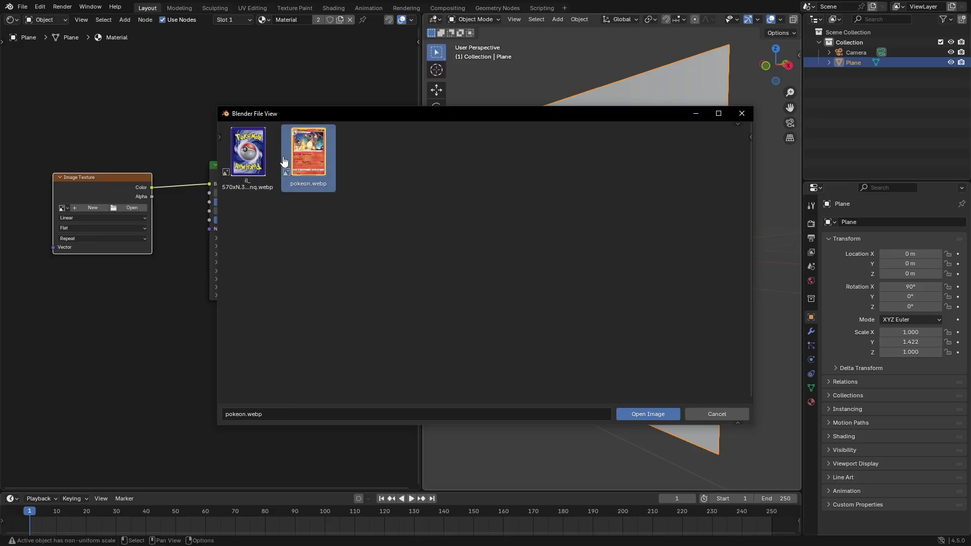
pyautogui.click(275, 159)
pyautogui.click(306, 157)
pyautogui.click(654, 417)
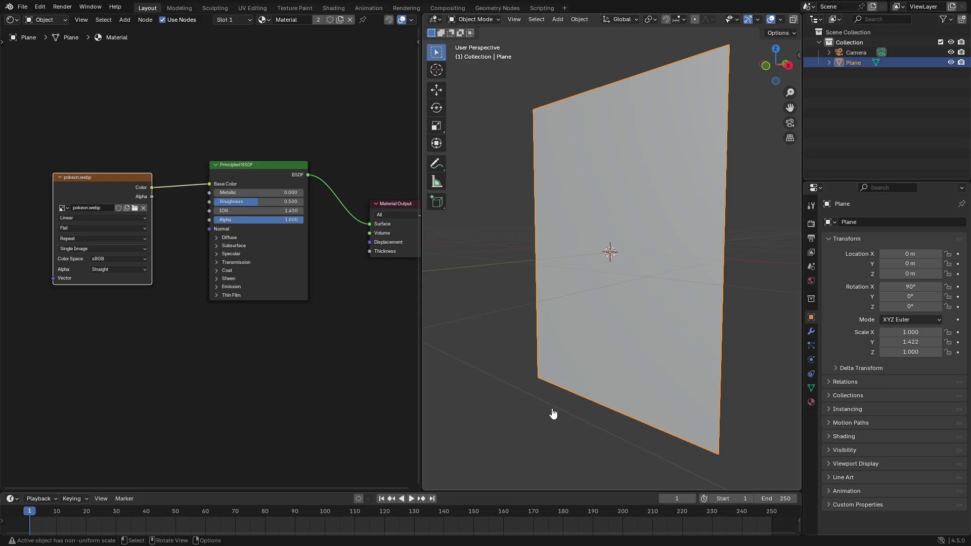
# Raise the image texture node slightly and move the Material Output farther from the Principled BSDF to make room between them.
pyautogui.moveTo(199, 102); pyautogui.dragTo(192, 79, button='middle')
pyautogui.scroll(-1, 193, 131)
pyautogui.moveTo(232, 147)
pyautogui.mouseDown(button='middle')
pyautogui.moveTo(163, 132)
pyautogui.moveTo(244, 152)
pyautogui.mouseUp(button='middle')
pyautogui.scroll(-1, 193, 131)
pyautogui.moveTo(83, 170); pyautogui.dragTo(84, 141)
pyautogui.moveTo(312, 143); pyautogui.dragTo(233, 120, button='middle')
pyautogui.scroll(-2, 277, 184)
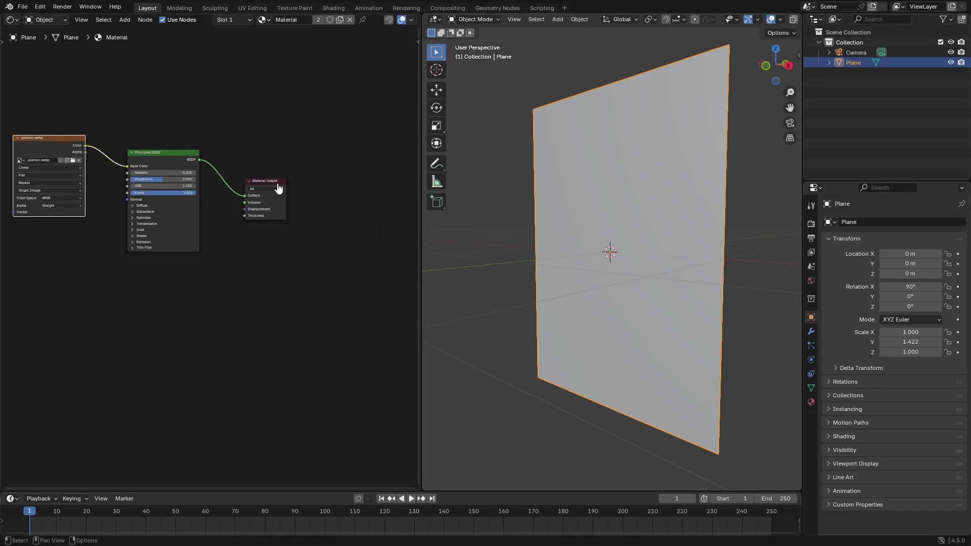
pyautogui.moveTo(279, 188); pyautogui.dragTo(385, 199)
pyautogui.moveTo(247, 198); pyautogui.dragTo(314, 211, button='middle')
# Duplicate the image texture and Principled BSDF nodes together, place the copies below the originals and nudge the copied texture up.
pyautogui.moveTo(314, 289); pyautogui.dragTo(66, 118)
pyautogui.moveTo(305, 308); pyautogui.dragTo(68, 121)
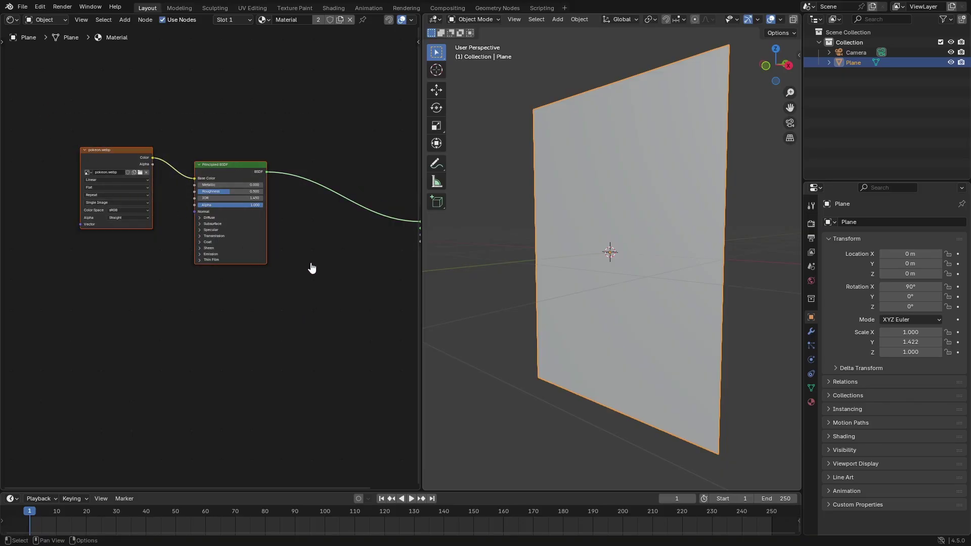
pyautogui.moveTo(306, 186); pyautogui.dragTo(282, 162, button='middle')
pyautogui.hotkey('shift', 'd')
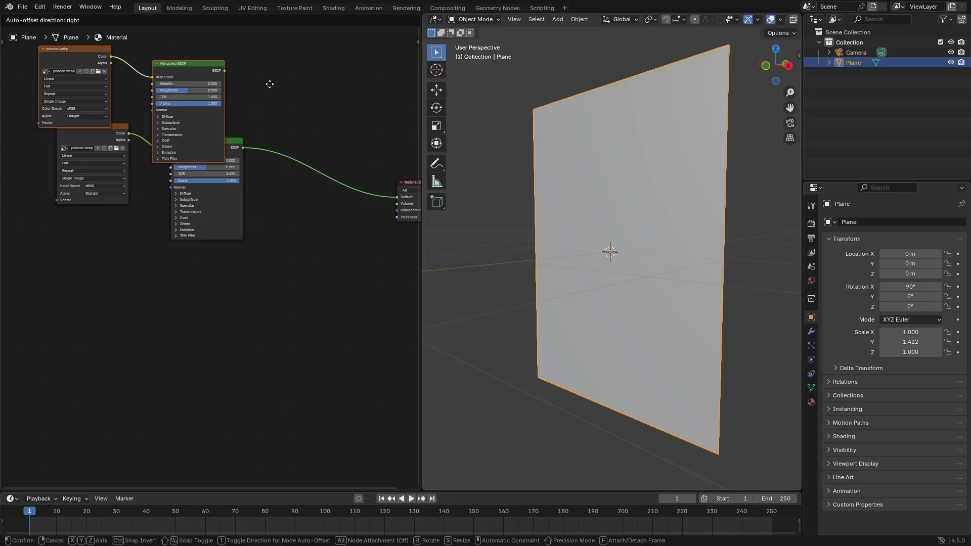
pyautogui.click(284, 290)
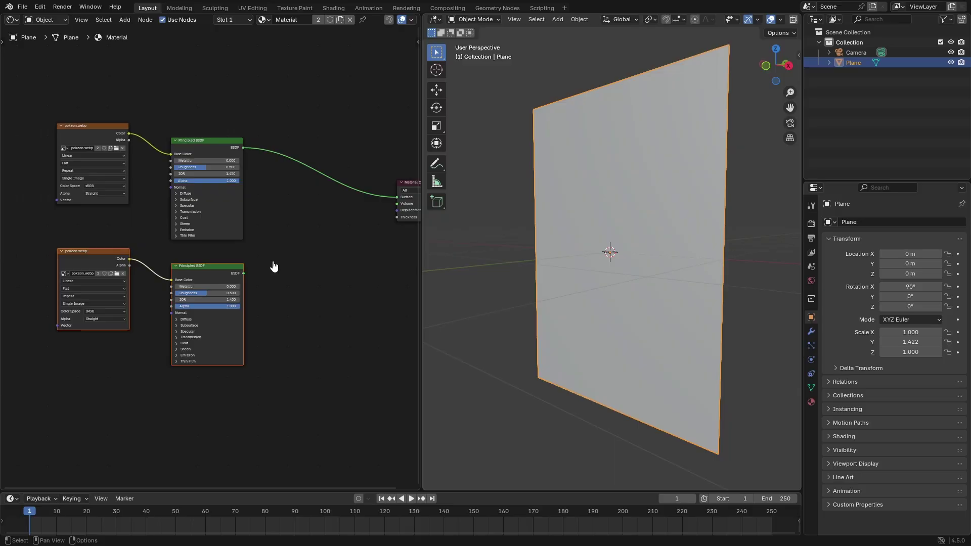
pyautogui.click(274, 266)
pyautogui.moveTo(106, 267)
pyautogui.mouseDown()
pyautogui.moveTo(99, 235)
pyautogui.moveTo(97, 253)
pyautogui.mouseUp()
pyautogui.click(191, 272)
# Add a Mix Shader node on the link between the upper Principled BSDF and the Material Output.
pyautogui.hotkey('shift', 'a')
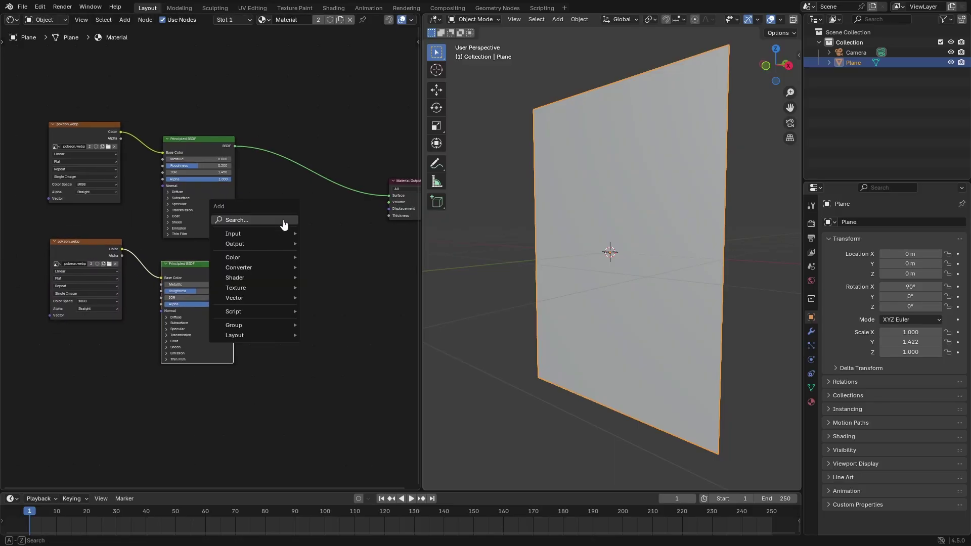
pyautogui.click(283, 221)
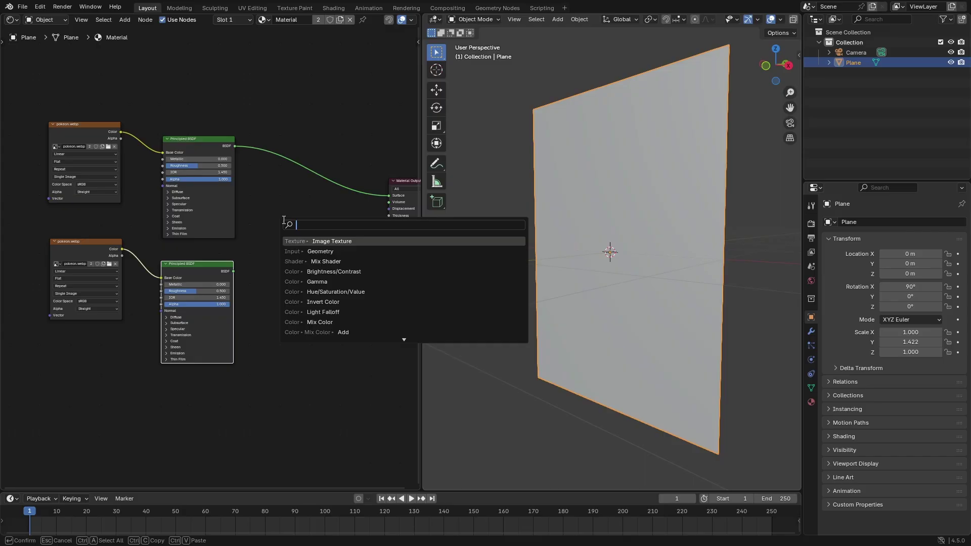
pyautogui.write('mix')
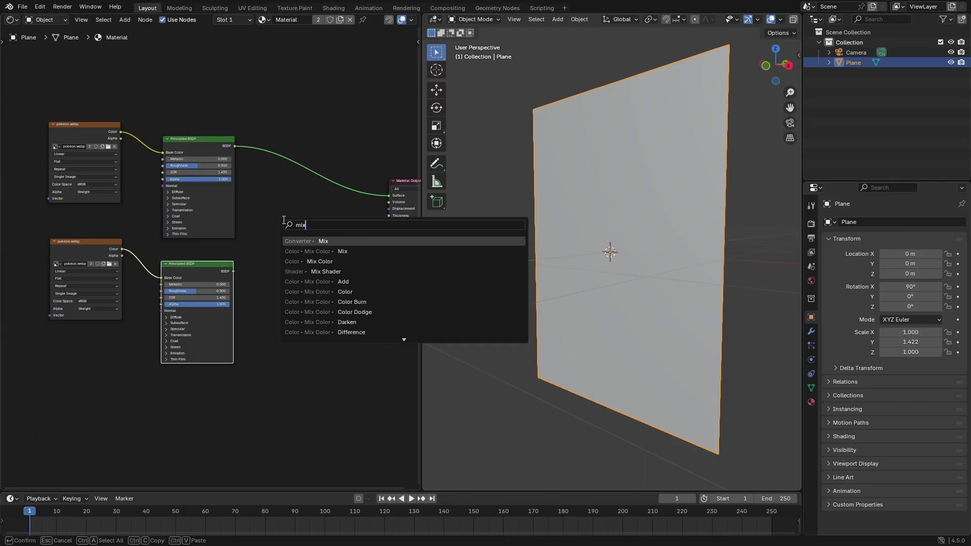
pyautogui.click(314, 272)
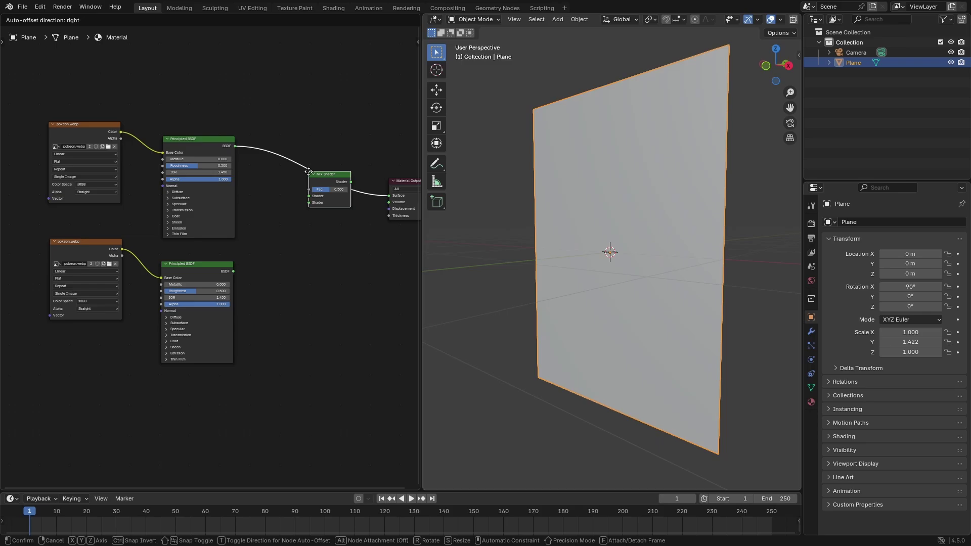
pyautogui.click(326, 213)
# Connect the lower Principled BSDF's output to the second Shader input of the Mix Shader.
pyautogui.scroll(2, 325, 209)
pyautogui.moveTo(325, 208); pyautogui.dragTo(274, 226, button='middle')
pyautogui.click(162, 137)
pyautogui.moveTo(285, 149); pyautogui.dragTo(244, 153, button='middle')
pyautogui.moveTo(257, 191); pyautogui.dragTo(249, 188)
pyautogui.click(349, 193)
pyautogui.moveTo(255, 171); pyautogui.dragTo(306, 164, button='middle')
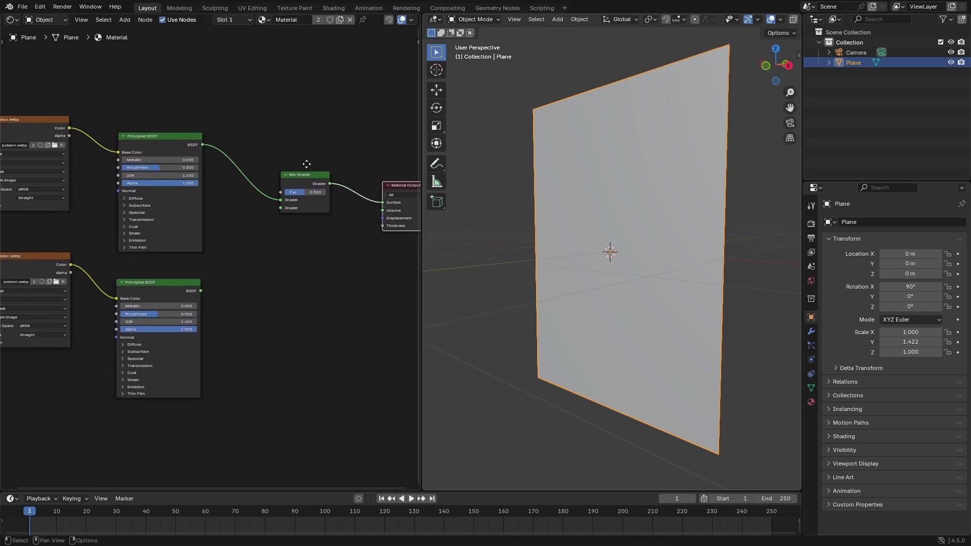
pyautogui.moveTo(201, 292); pyautogui.dragTo(282, 211)
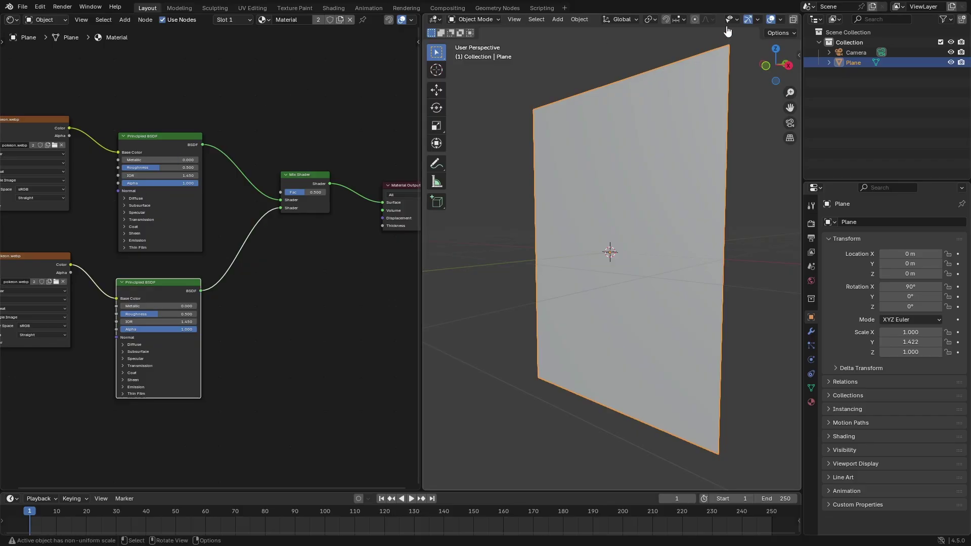
# Switch the 3D viewport's shading to Material Preview and view the textured card from another angle.
pyautogui.hscroll(3, 729, 24)
pyautogui.click(773, 20)
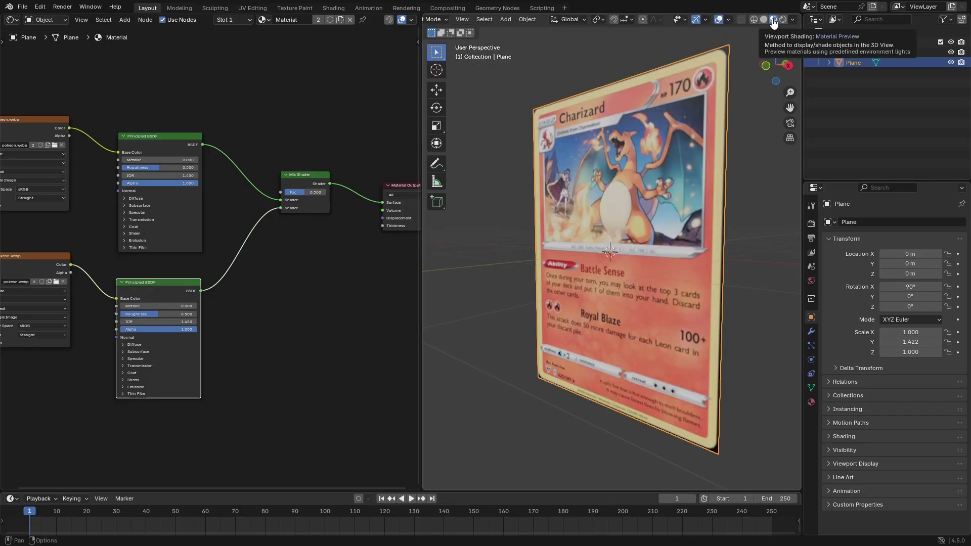
pyautogui.moveTo(630, 131); pyautogui.dragTo(729, 120, button='middle')
# Make the lower texture node's image a single-user copy and replace it with il_570xN.3102482850_kznq.webp.
pyautogui.moveTo(282, 243); pyautogui.dragTo(342, 241, button='middle')
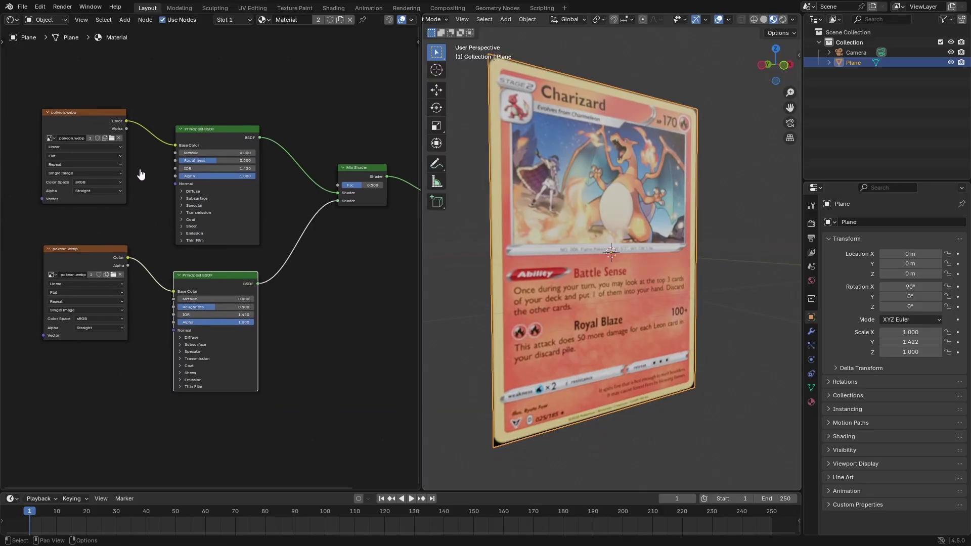
pyautogui.moveTo(152, 150); pyautogui.dragTo(185, 152, button='middle')
pyautogui.scroll(4, 114, 281)
pyautogui.moveTo(81, 279); pyautogui.dragTo(162, 271, button='middle')
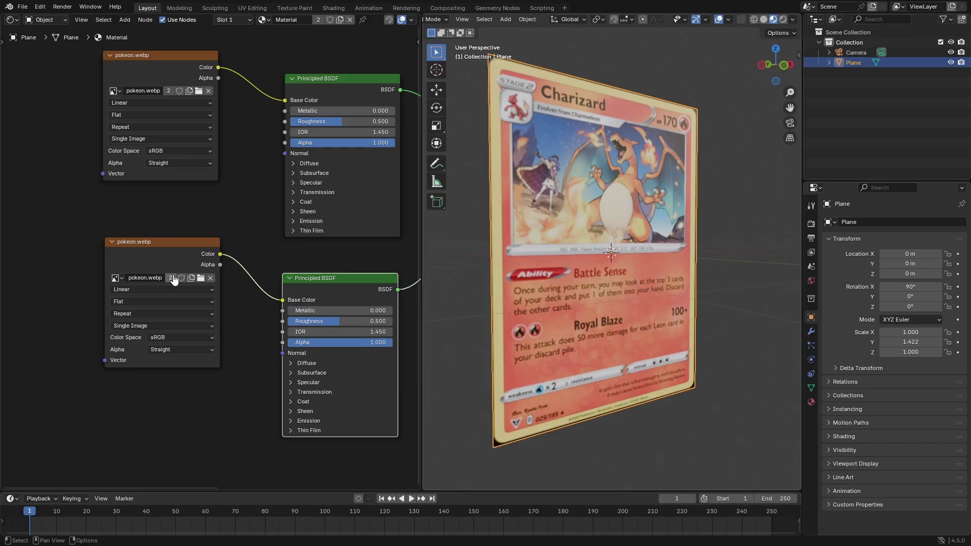
pyautogui.click(172, 278)
pyautogui.click(201, 279)
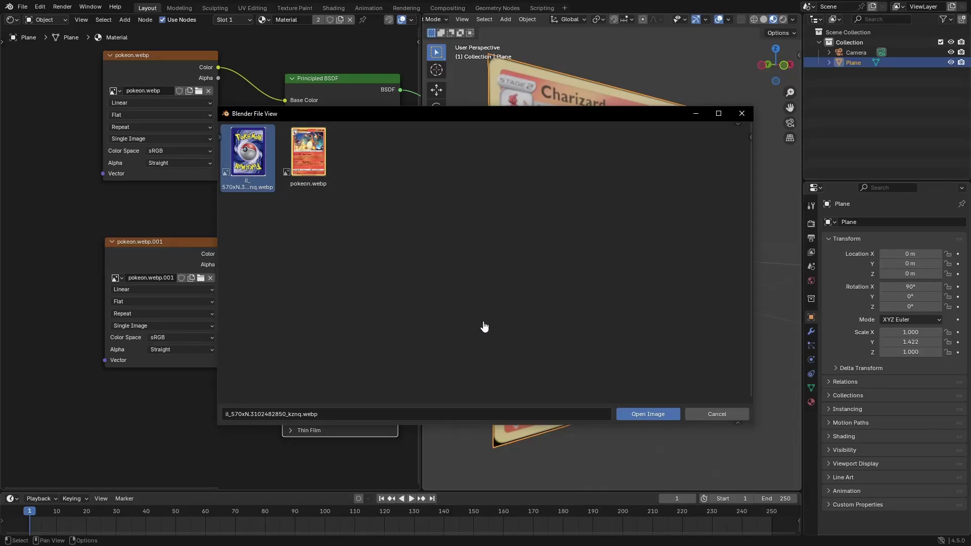
pyautogui.click(647, 416)
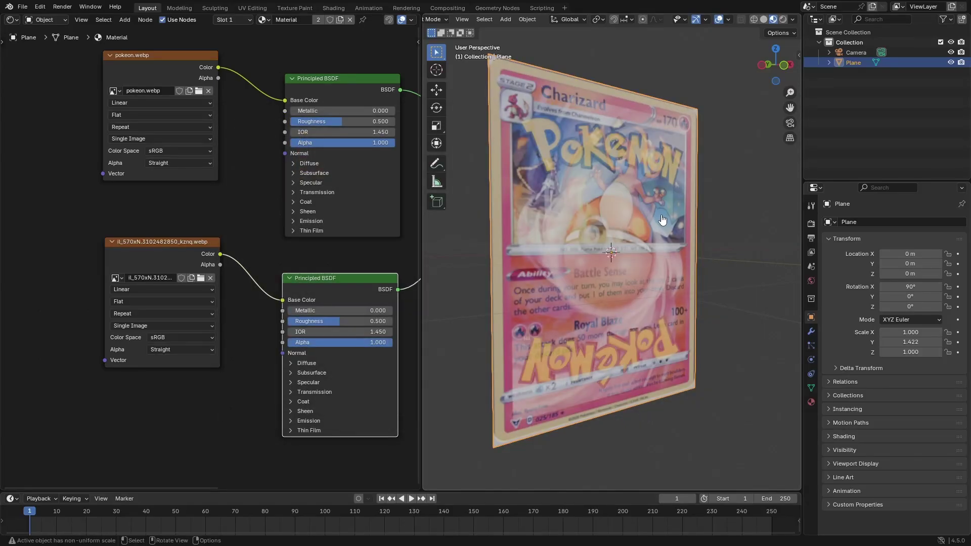
# Look at the blended card from both sides and set the Mix Shader's factor to 1.000.
pyautogui.moveTo(663, 216); pyautogui.dragTo(604, 218, button='middle')
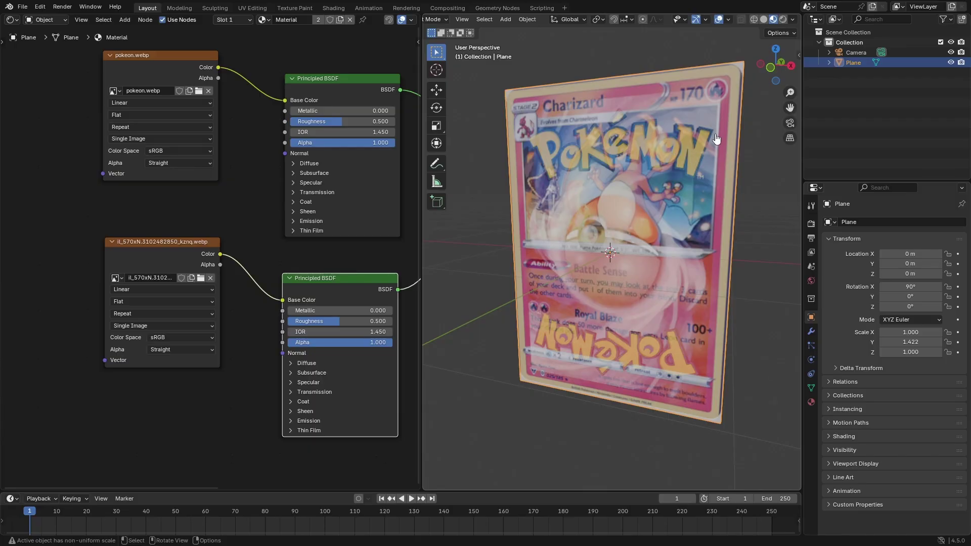
pyautogui.moveTo(667, 145); pyautogui.dragTo(517, 144, button='middle')
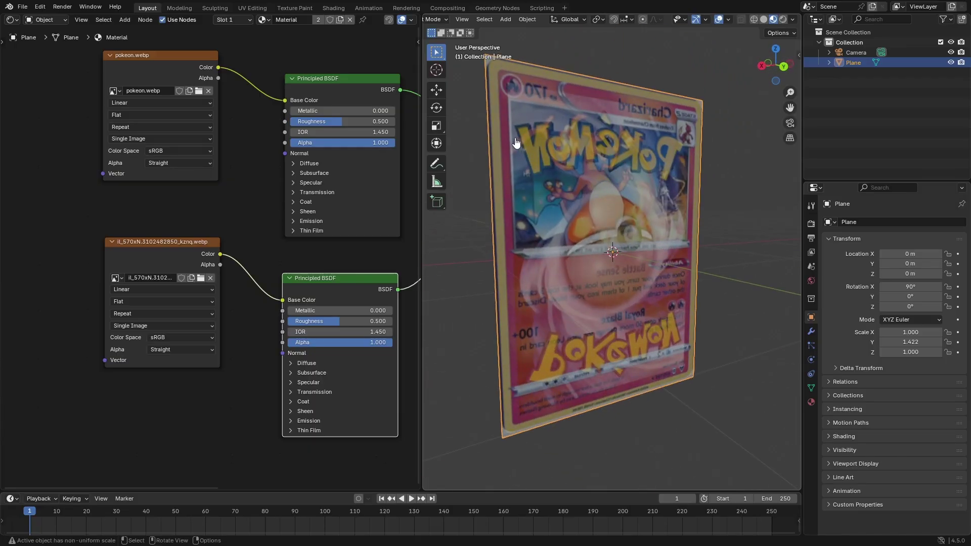
pyautogui.moveTo(572, 160); pyautogui.dragTo(670, 157, button='middle')
pyautogui.scroll(-2, 284, 210)
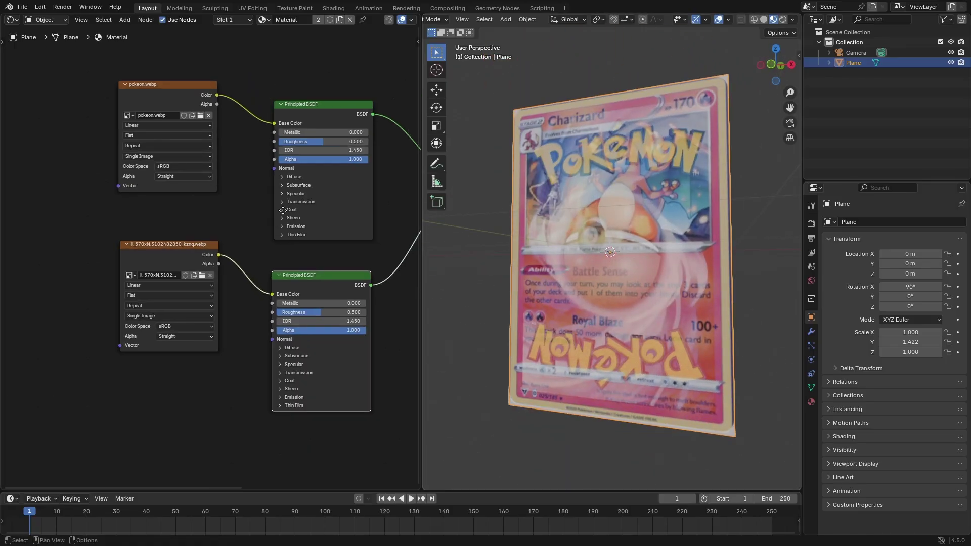
pyautogui.moveTo(284, 211); pyautogui.dragTo(55, 245, button='middle')
pyautogui.moveTo(262, 203); pyautogui.dragTo(283, 205)
pyautogui.moveTo(623, 207); pyautogui.dragTo(676, 218, button='middle')
pyautogui.scroll(-2, 304, 202)
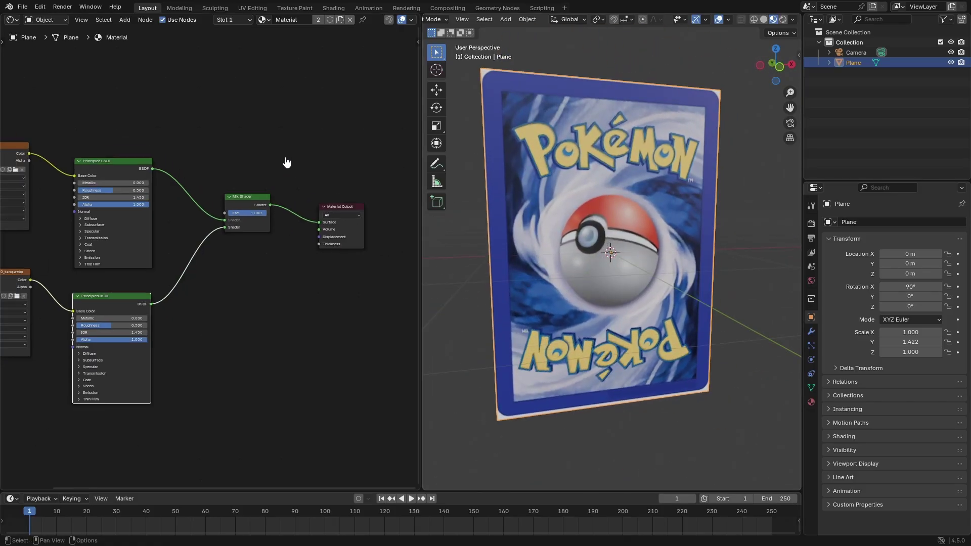
# Add a Geometry node and place it above the upper Principled BSDF.
pyautogui.moveTo(286, 162); pyautogui.dragTo(331, 173, button='middle')
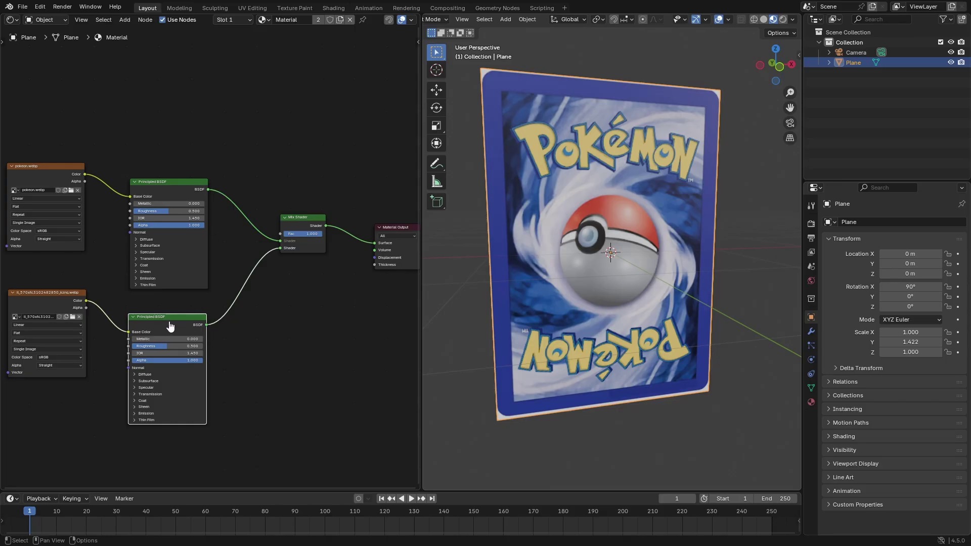
pyautogui.hotkey('shift', 'a')
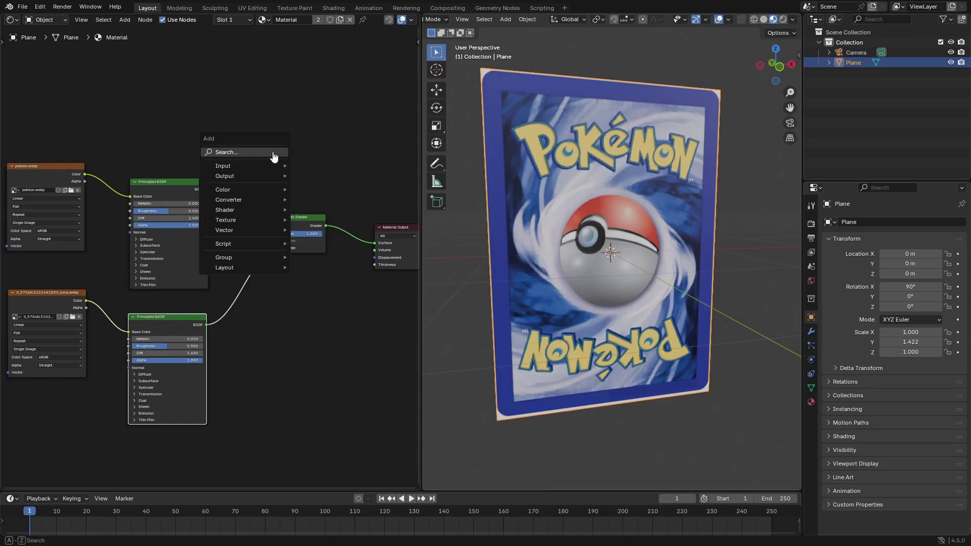
pyautogui.click(273, 155)
pyautogui.write('geom')
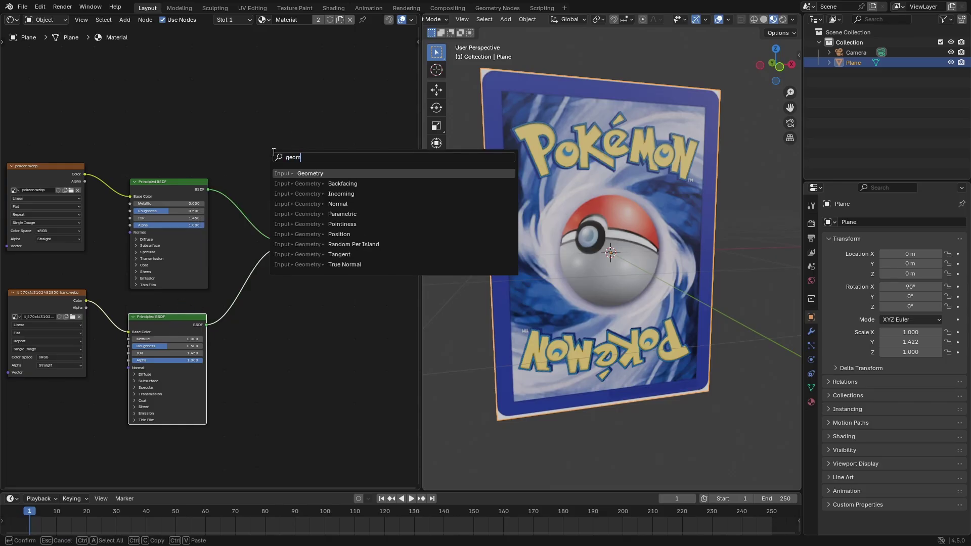
pyautogui.click(347, 173)
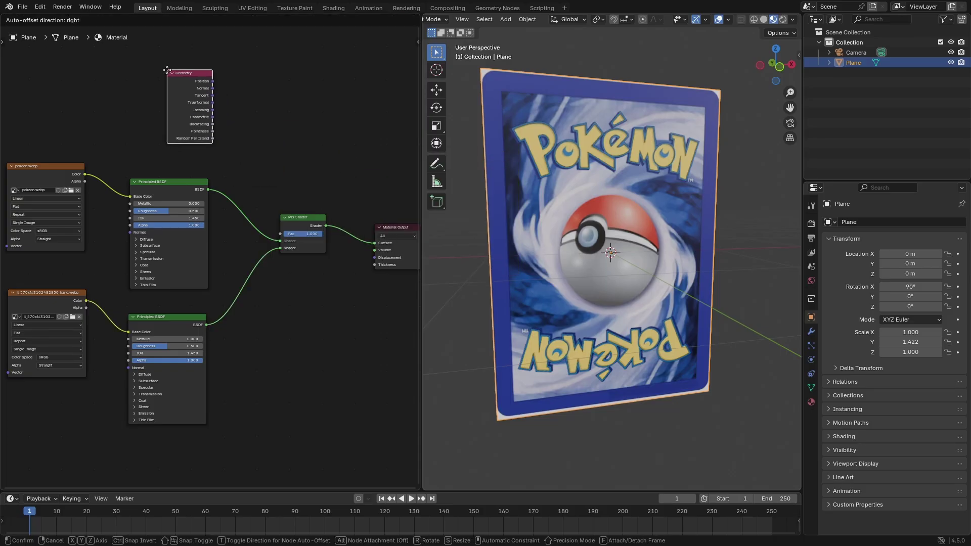
pyautogui.click(167, 72)
pyautogui.moveTo(256, 113); pyautogui.dragTo(243, 154, button='middle')
# Connect the Geometry node's Backfacing output to the Mix Shader's Fac input and check both sides of the card.
pyautogui.moveTo(187, 122); pyautogui.dragTo(202, 318)
pyautogui.scroll(2, 291, 167)
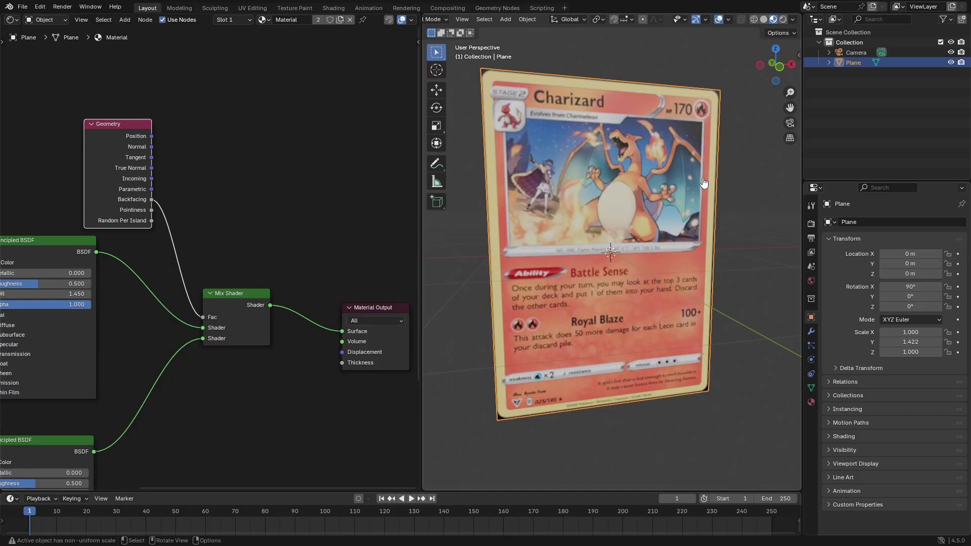
pyautogui.moveTo(706, 182); pyautogui.dragTo(465, 180, button='middle')
pyautogui.click(465, 180)
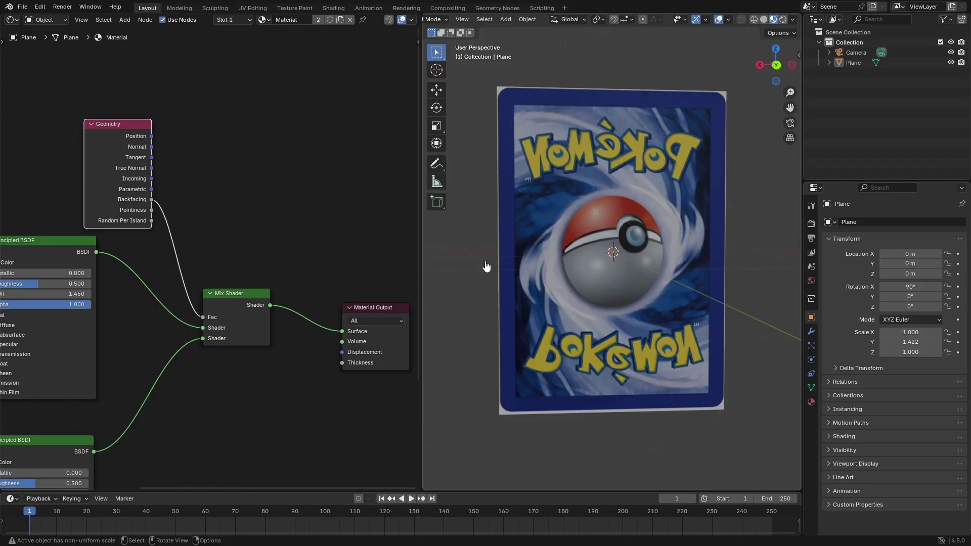
pyautogui.moveTo(501, 235); pyautogui.dragTo(716, 229, button='middle')
# Enter Edit Mode on the card plane and change the Shader Editor area to the UV Editor.
pyautogui.press('Tab')
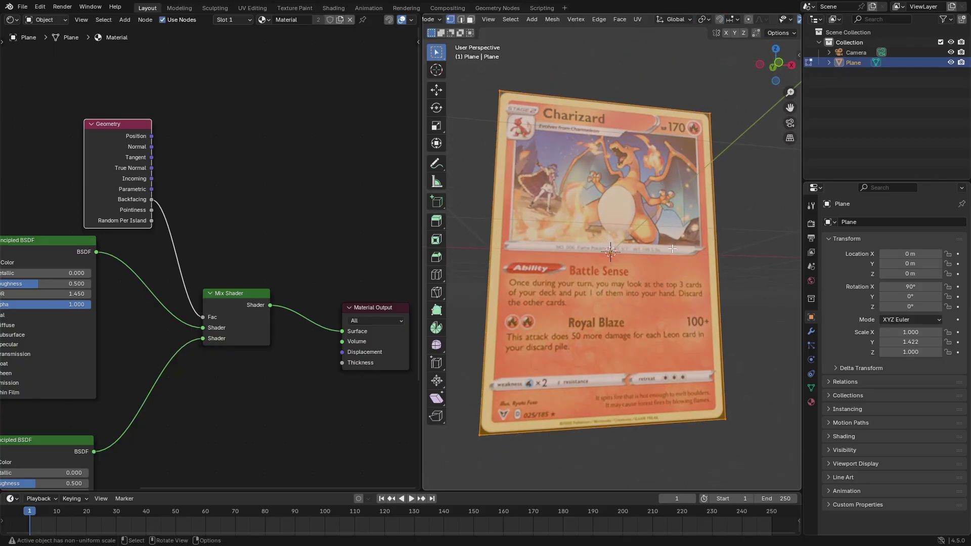
pyautogui.click(12, 20)
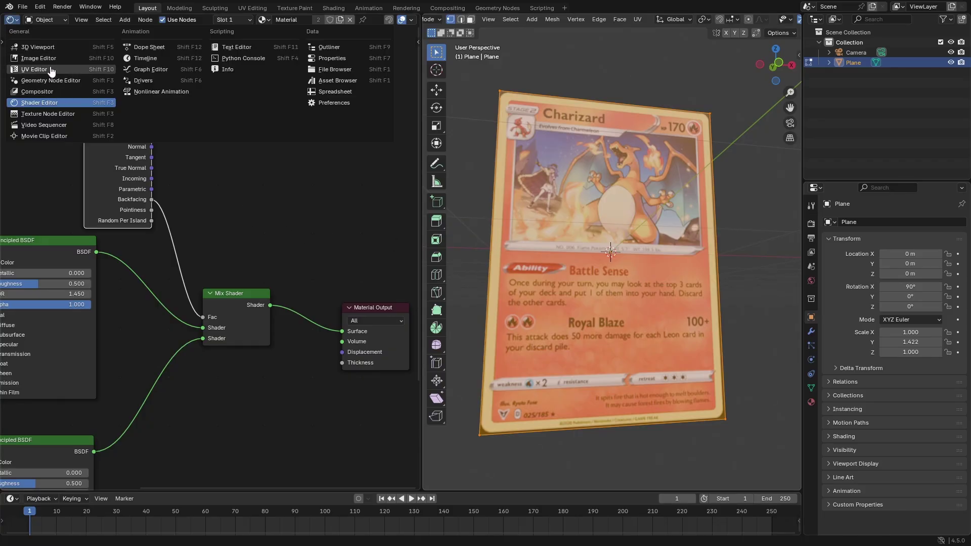
pyautogui.click(71, 71)
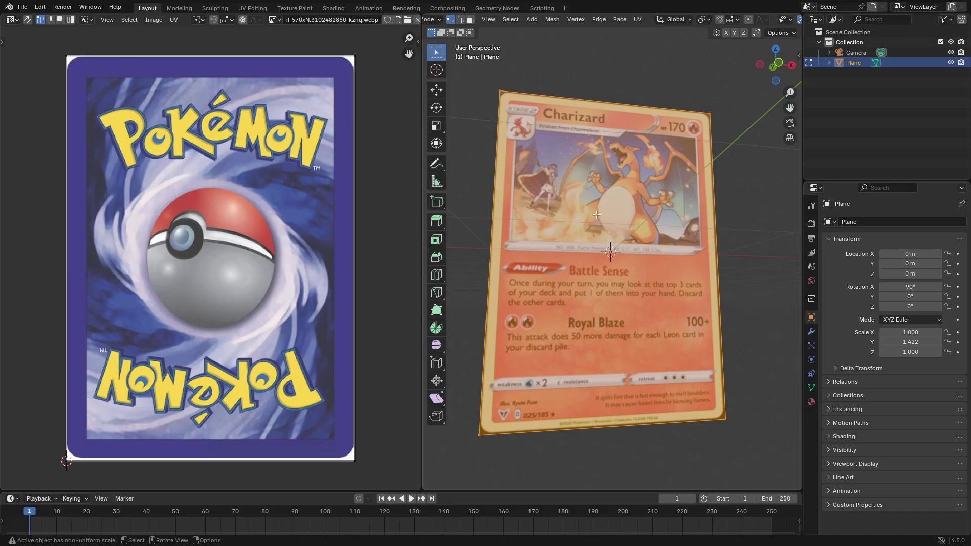
pyautogui.moveTo(639, 123); pyautogui.dragTo(614, 131, button='middle')
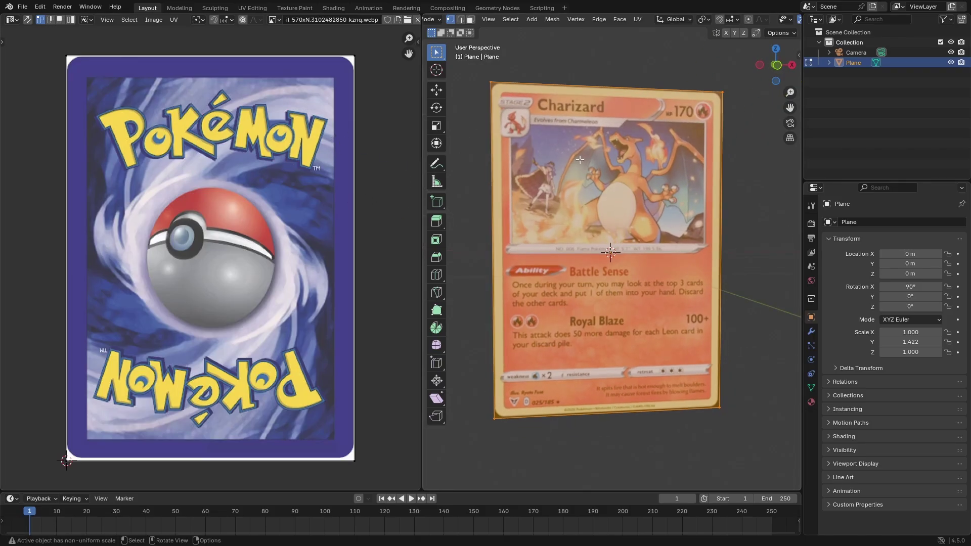
# Return to Object Mode and examine the image borders and corners on the card from several angles.
pyautogui.press('Tab')
pyautogui.moveTo(744, 284); pyautogui.dragTo(675, 258, button='middle')
pyautogui.click(652, 383)
pyautogui.moveTo(633, 393); pyautogui.dragTo(734, 284, button='middle')
pyautogui.keyDown('shift'); pyautogui.moveTo(552, 244); pyautogui.dragTo(673, 334, button='middle'); pyautogui.keyUp('shift')
pyautogui.click(698, 281)
pyautogui.keyDown('shift'); pyautogui.moveTo(480, 114); pyautogui.dragTo(551, 152, button='middle'); pyautogui.keyUp('shift')
pyautogui.scroll(2, 505, 159)
pyautogui.scroll(-2, 493, 148)
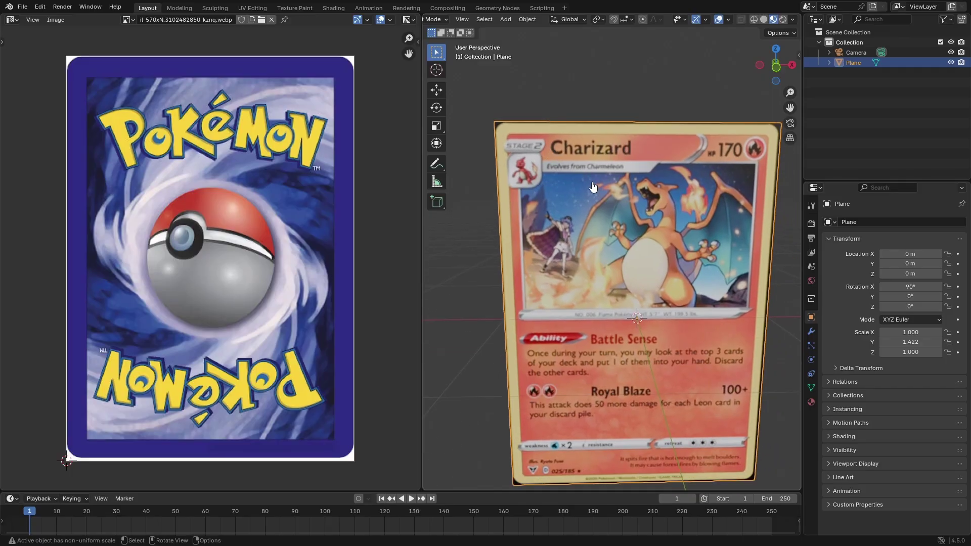
pyautogui.moveTo(594, 187); pyautogui.dragTo(585, 177, button='middle')
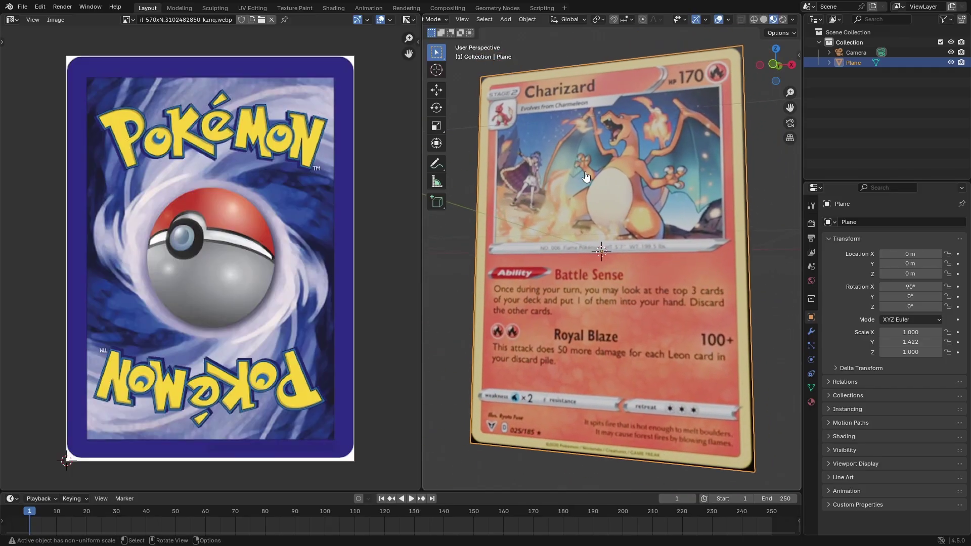
pyautogui.scroll(-1, 602, 175)
# In Edit Mode, scale the card's whole UV island down slightly inside the back image's border and nudge it into place.
pyautogui.press('Tab')
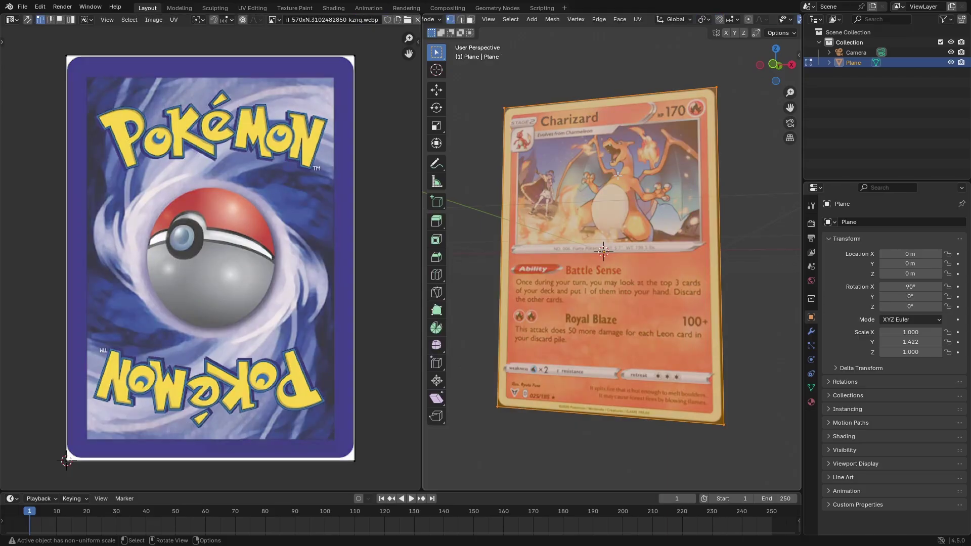
pyautogui.moveTo(624, 161); pyautogui.dragTo(554, 196, button='middle')
pyautogui.moveTo(471, 201); pyautogui.dragTo(441, 198, button='middle')
pyautogui.press('a')
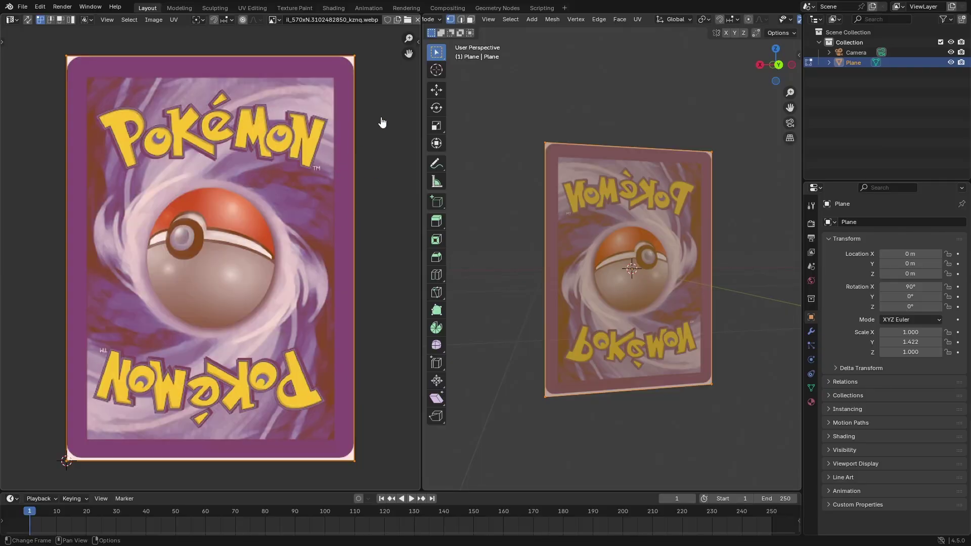
pyautogui.press('s')
pyautogui.click(366, 128)
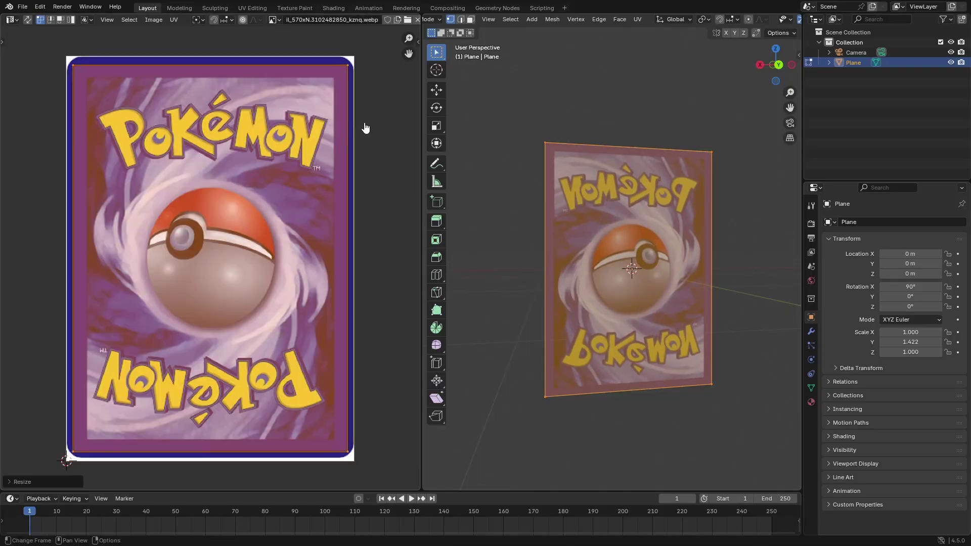
pyautogui.press('g')
pyautogui.click(365, 127)
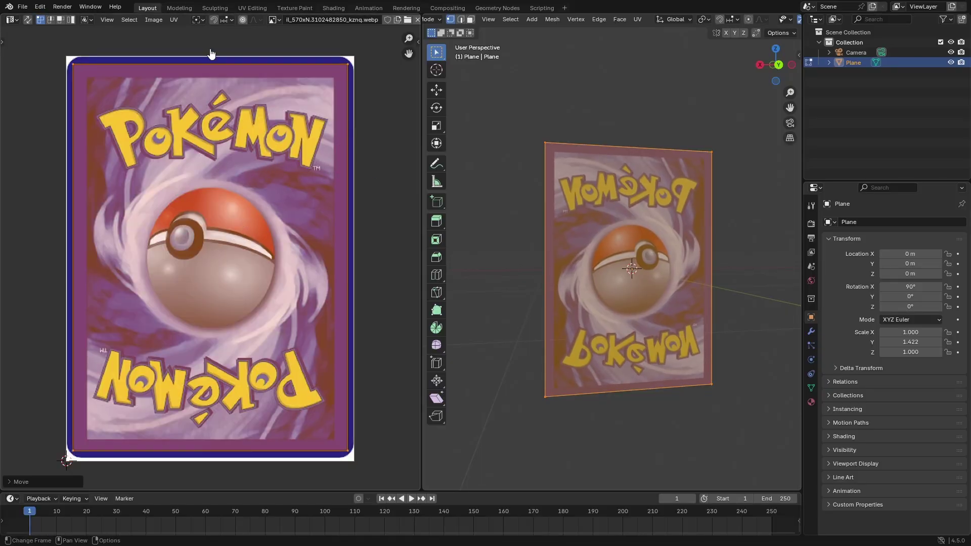
# Turn to the card's front and display the pokeon.webp image in the UV Editor.
pyautogui.moveTo(607, 167); pyautogui.dragTo(513, 165, button='middle')
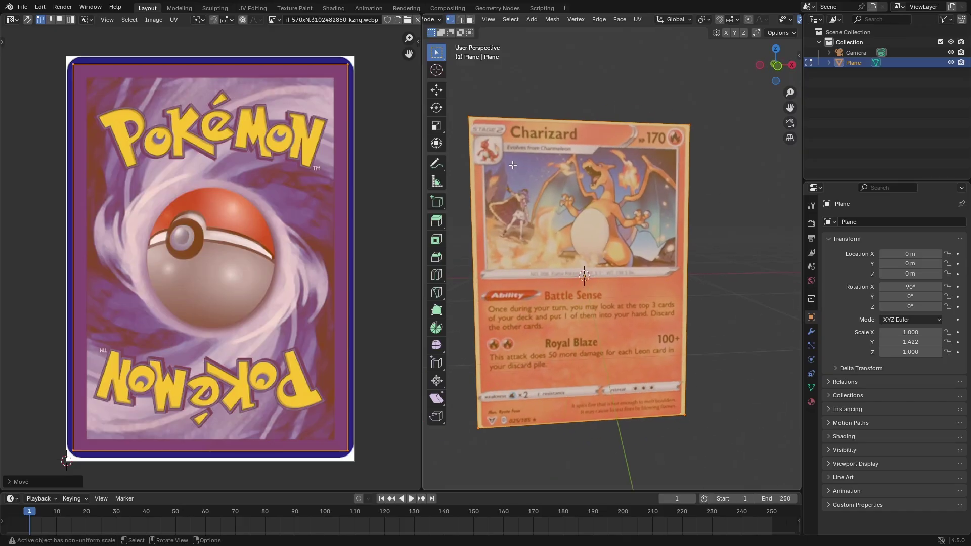
pyautogui.moveTo(551, 198); pyautogui.dragTo(408, 84, button='middle')
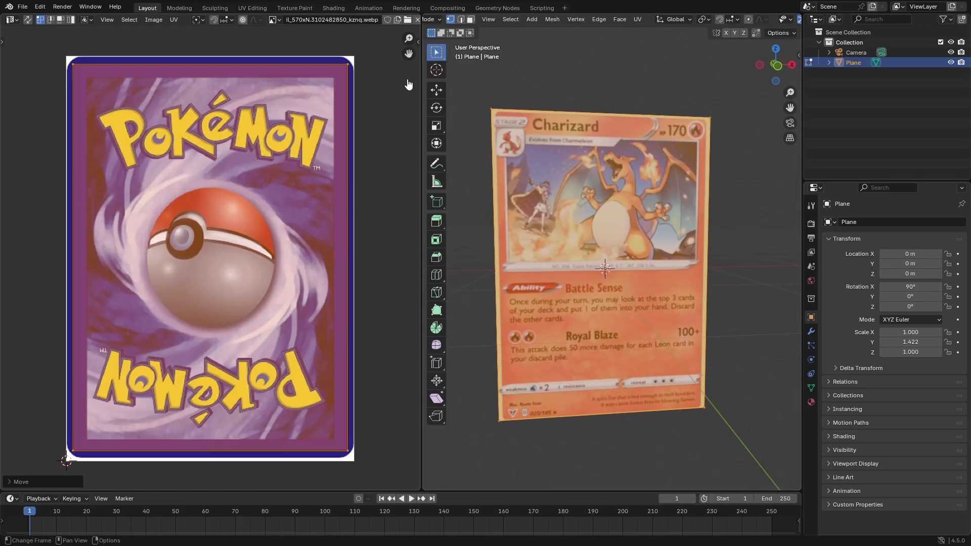
pyautogui.click(273, 19)
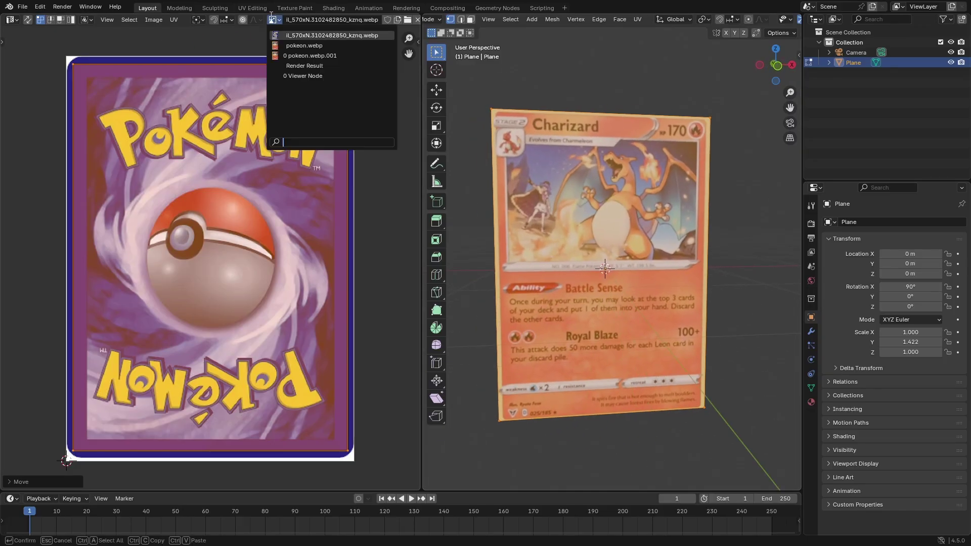
pyautogui.click(298, 45)
pyautogui.scroll(4, 294, 77)
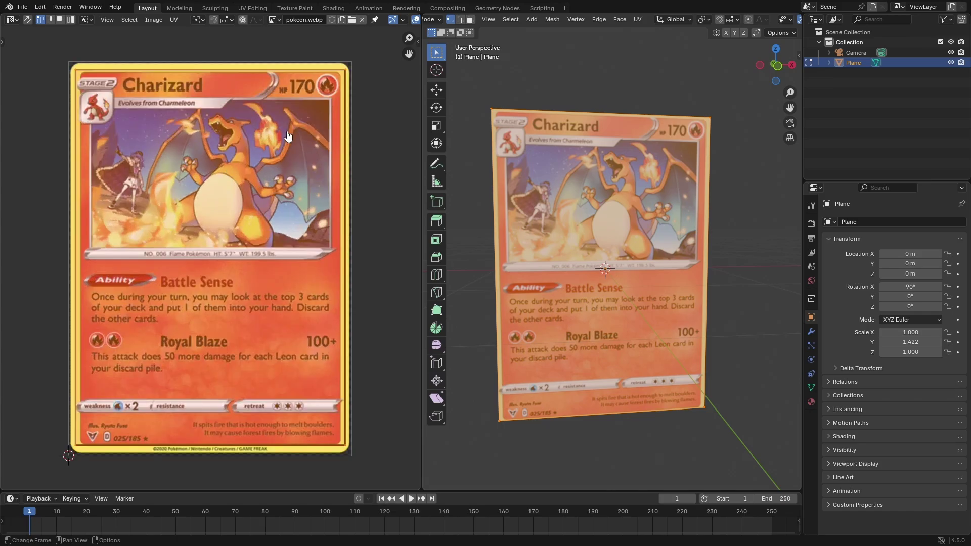
# Move the whole UV island slightly up along Y over the front image.
pyautogui.moveTo(337, 96); pyautogui.dragTo(345, 95, button='middle')
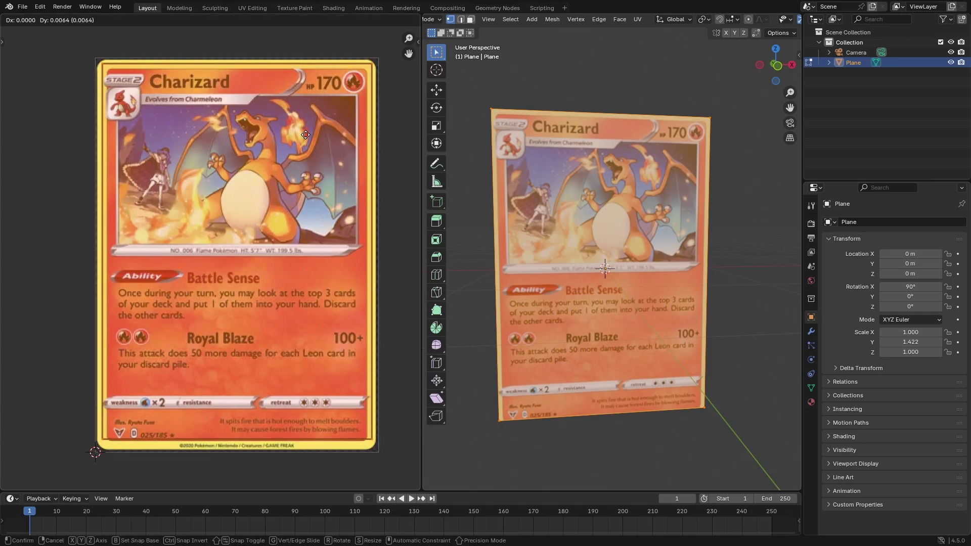
pyautogui.press('g')
pyautogui.press('y')
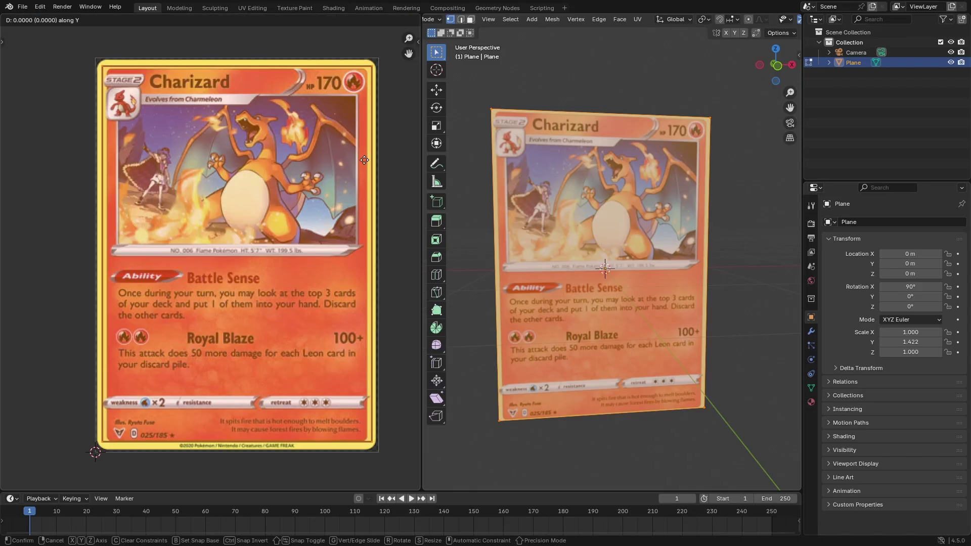
pyautogui.click(376, 159)
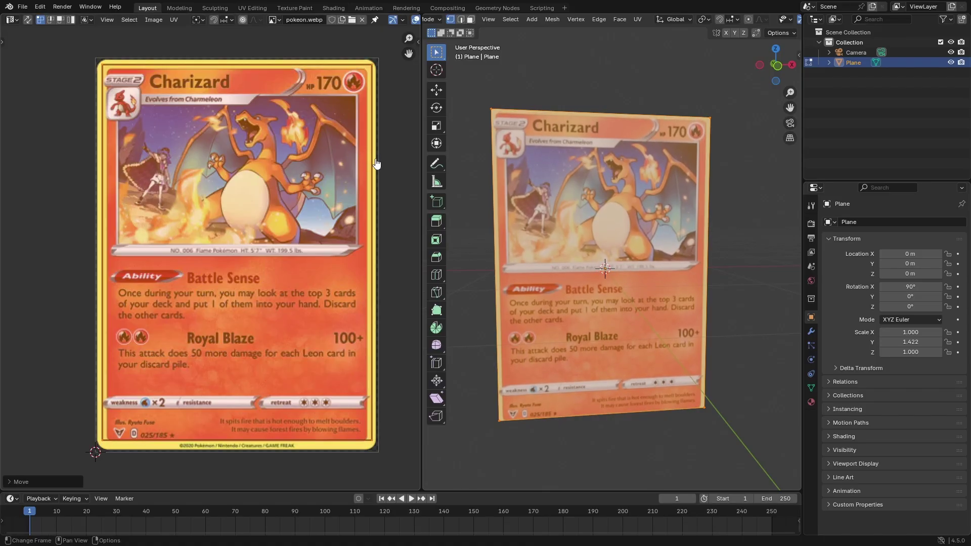
# Move the UV island's bottom edge down along Y by about 0.013 and return to Object Mode.
pyautogui.moveTo(347, 272); pyautogui.dragTo(330, 197, button='middle')
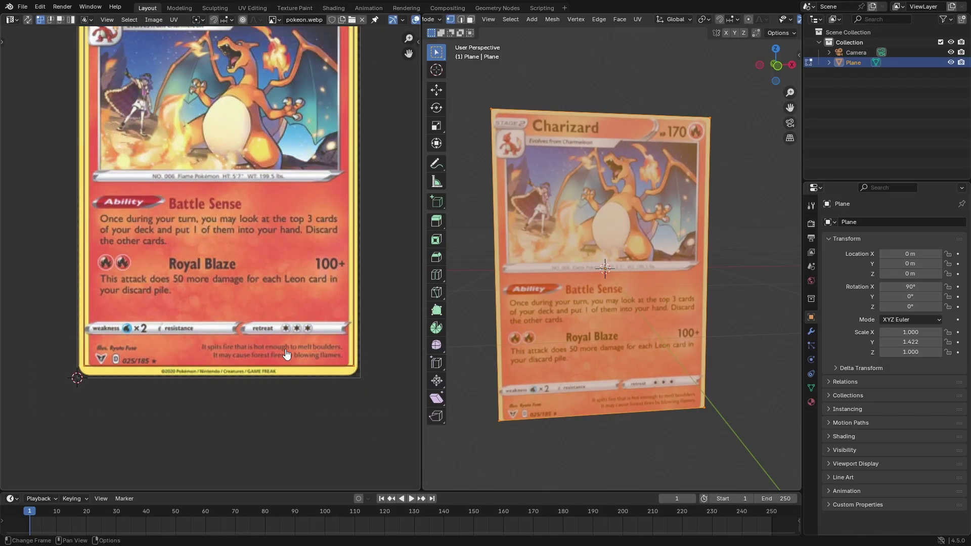
pyautogui.press('g')
pyautogui.press('y')
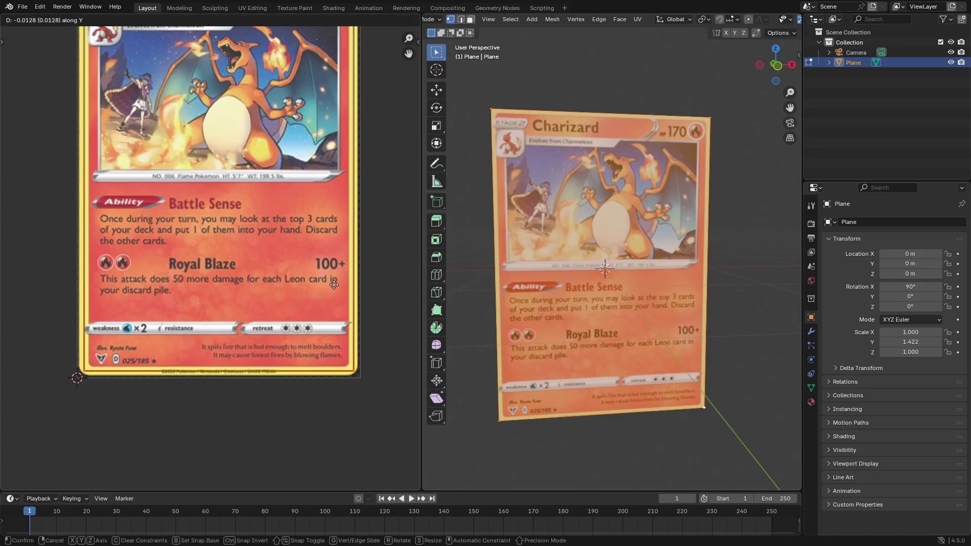
pyautogui.click(337, 291)
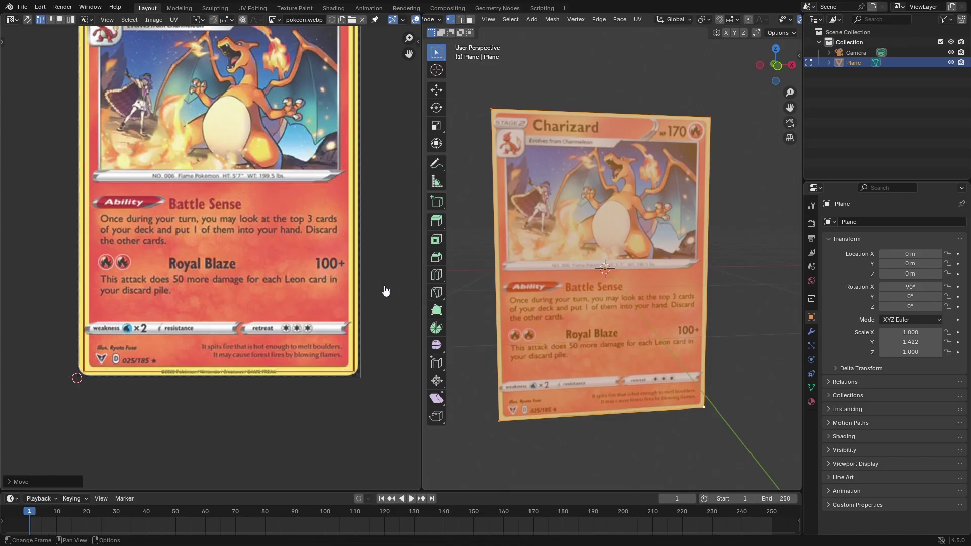
pyautogui.click(386, 290)
pyautogui.keyDown('shift'); pyautogui.moveTo(388, 251); pyautogui.dragTo(385, 312, button='middle'); pyautogui.keyUp('shift')
pyautogui.scroll(-1, 385, 312)
pyautogui.scroll(-1, 743, 234)
pyautogui.click(745, 233)
pyautogui.moveTo(746, 234); pyautogui.dragTo(718, 224, button='middle')
pyautogui.press('Tab')
# Inspect the adjusted front image's fit on the card plane from different angles and distances.
pyautogui.moveTo(607, 238); pyautogui.dragTo(625, 229, button='middle')
pyautogui.scroll(-3, 694, 244)
pyautogui.click(693, 245)
pyautogui.scroll(2, 700, 248)
pyautogui.click(587, 254)
pyautogui.scroll(2, 612, 258)
pyautogui.moveTo(558, 144); pyautogui.dragTo(709, 102, button='middle')
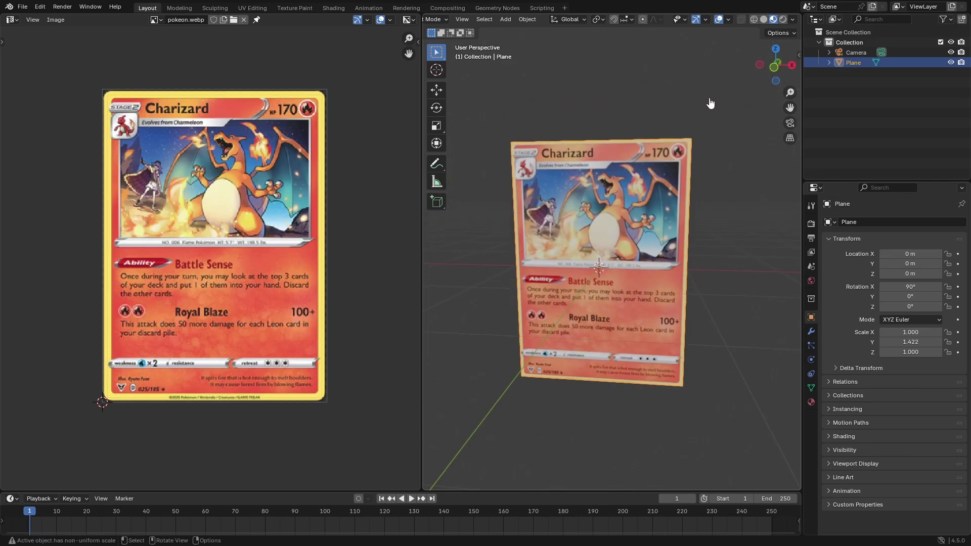